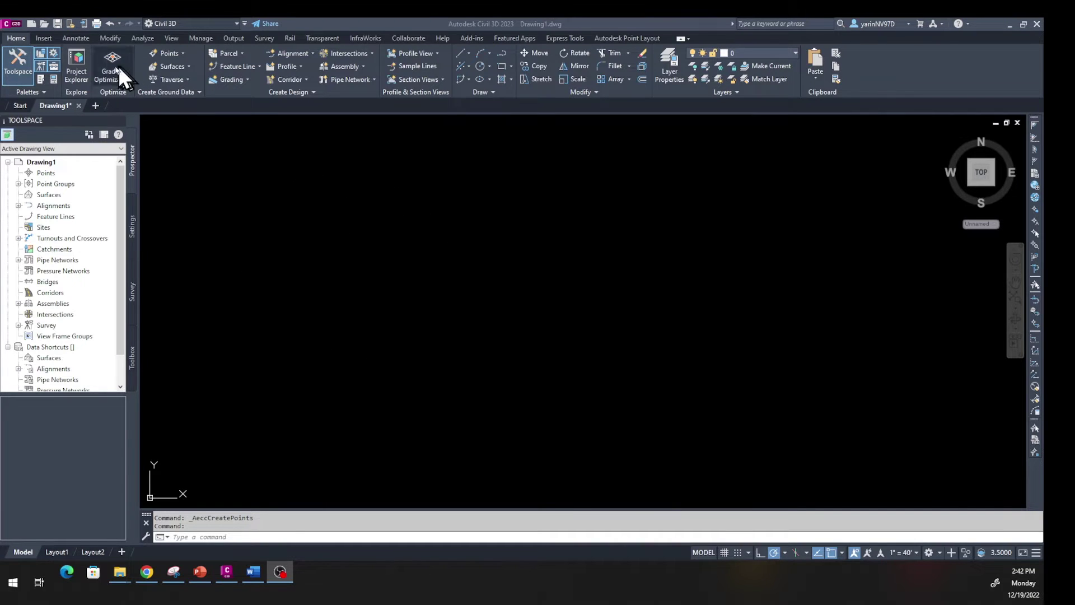
Start a point import with the Point Creation Tools and add the CIVE 2300 Point Data new file as source
left_click(182, 53)
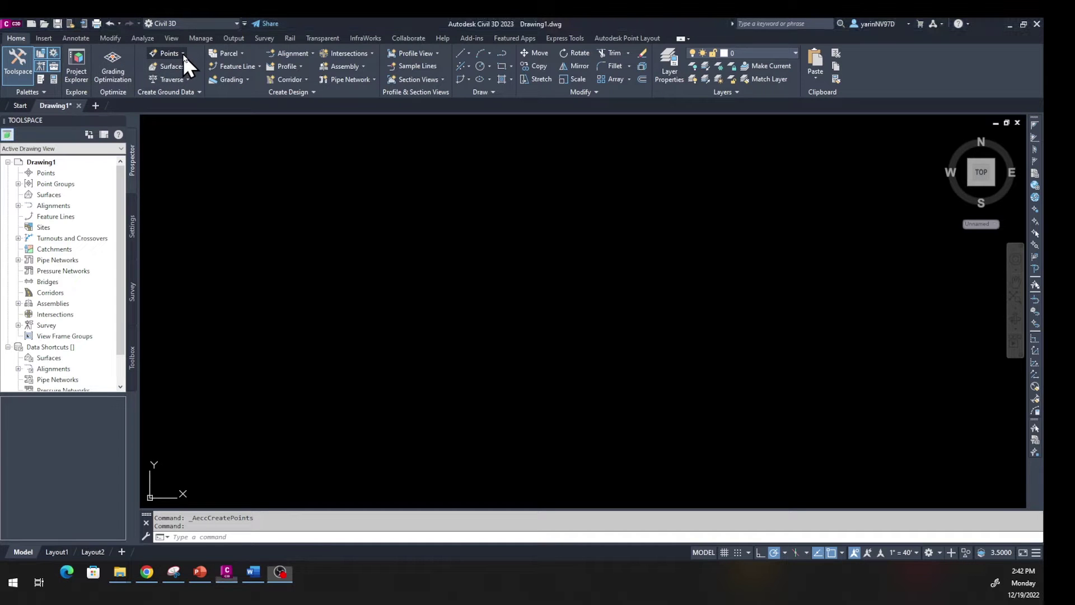
left_click(182, 52)
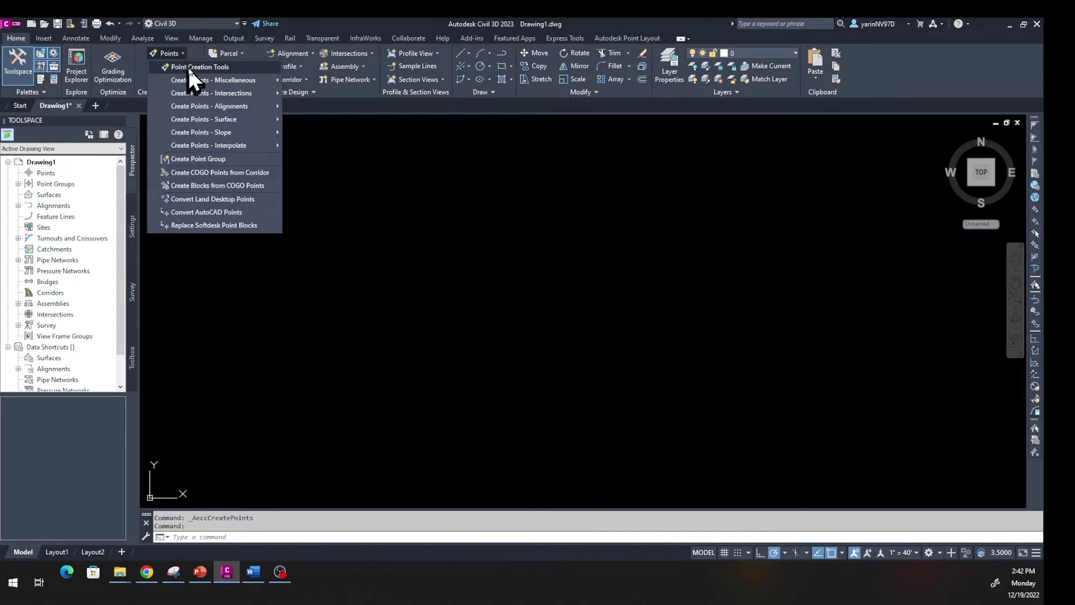
left_click(189, 65)
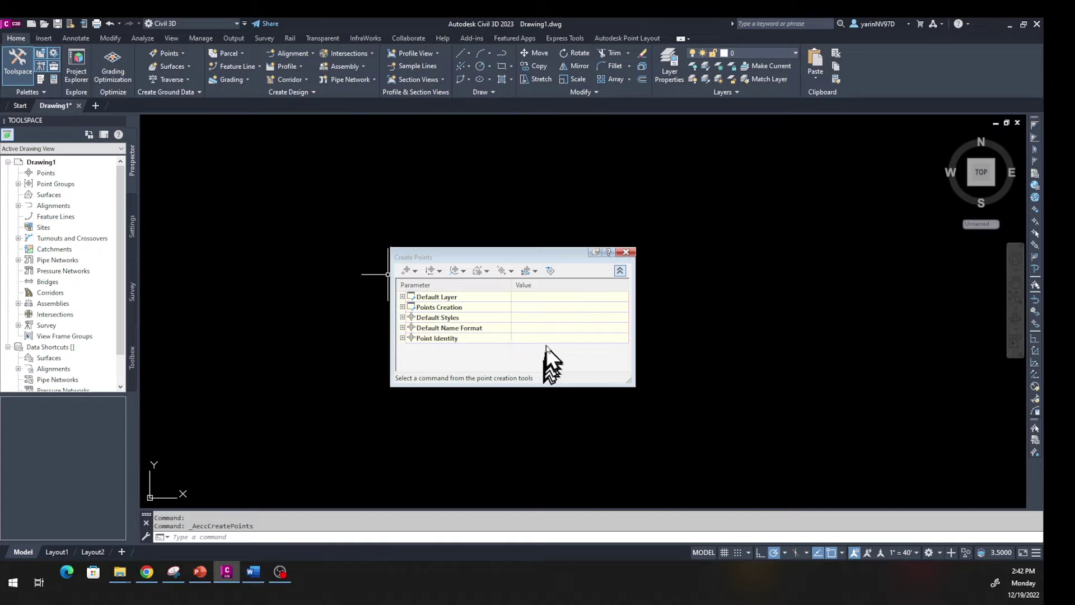
left_click(551, 273)
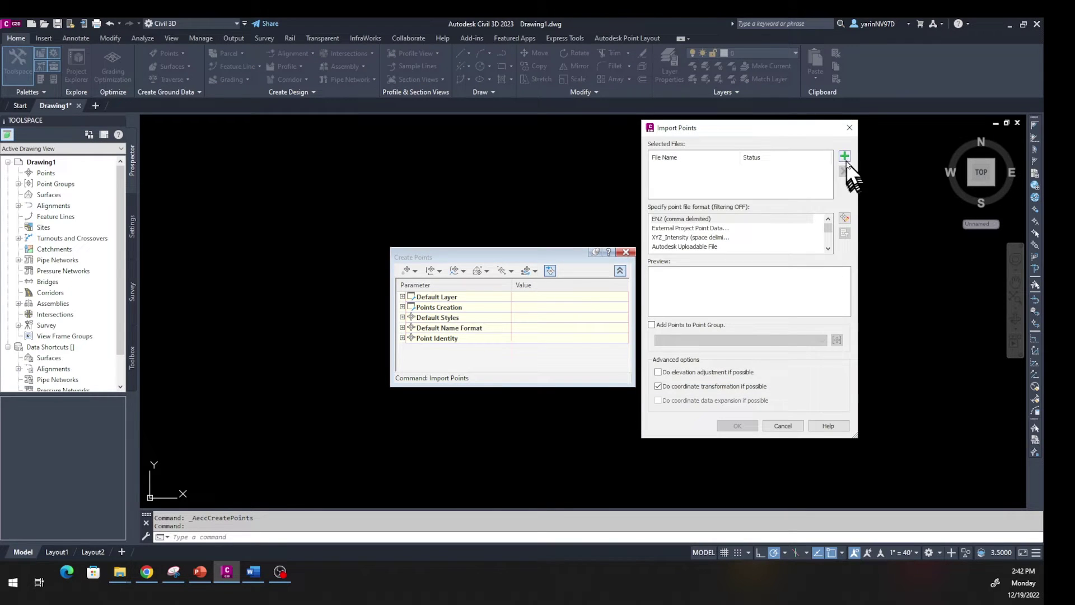
left_click(845, 157)
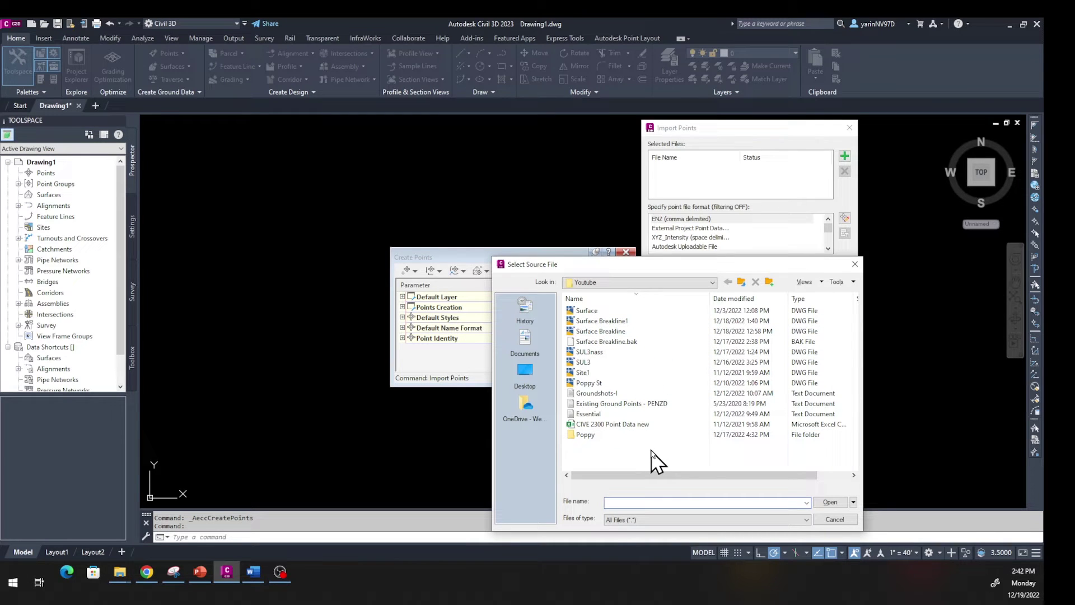
left_click(636, 426)
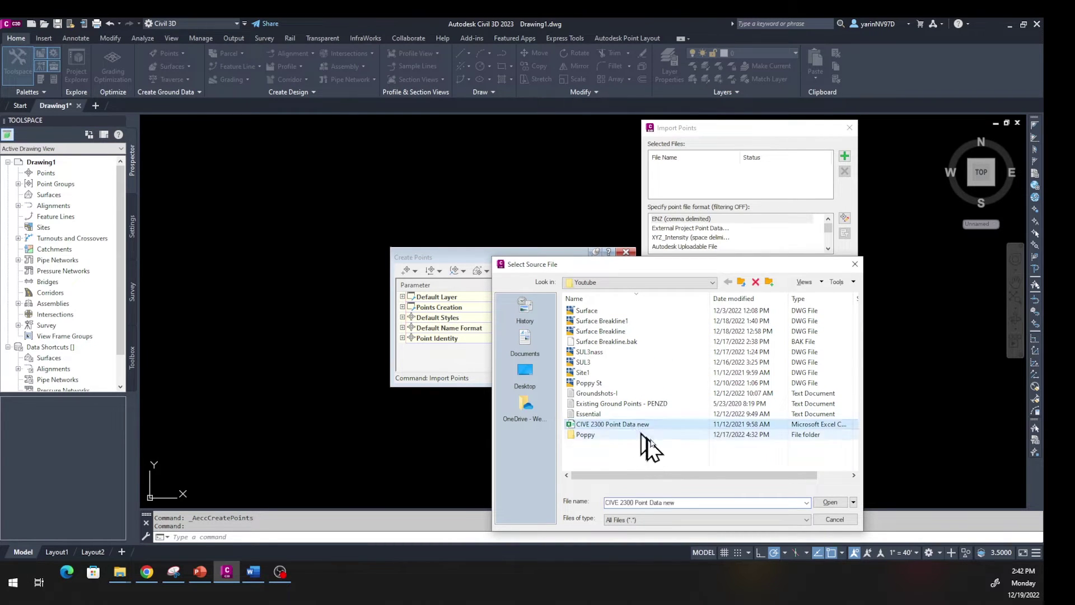
left_click(829, 503)
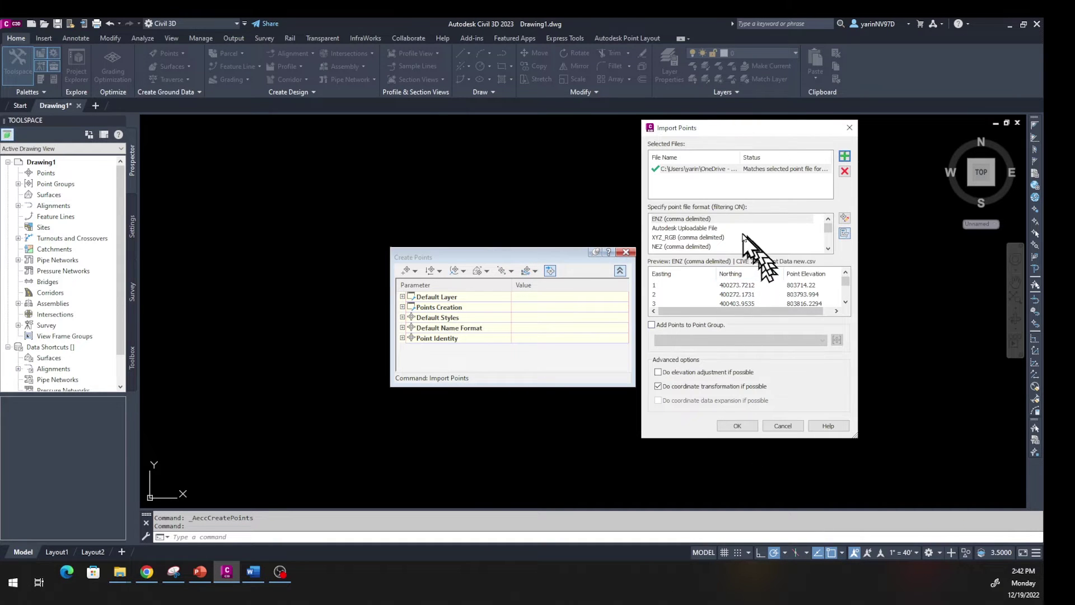
Import the points using the PNEZD (comma delimited) format and zoom to the extents of the drawing
left_click(828, 249)
left_click(828, 249)
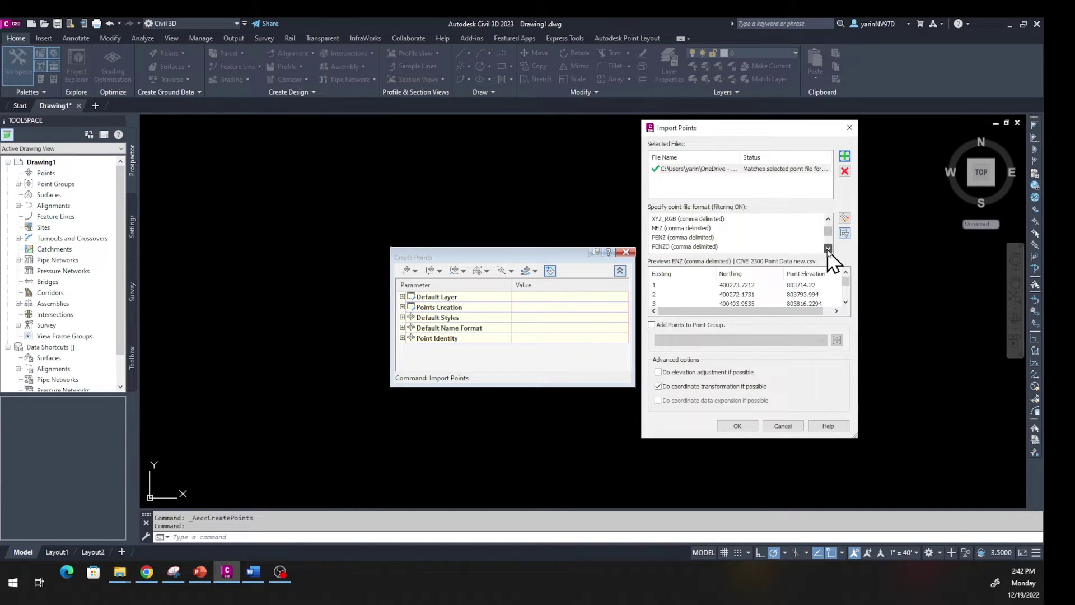
left_click(828, 249)
left_click(828, 249)
left_click(828, 249)
left_click(828, 249)
left_click(828, 249)
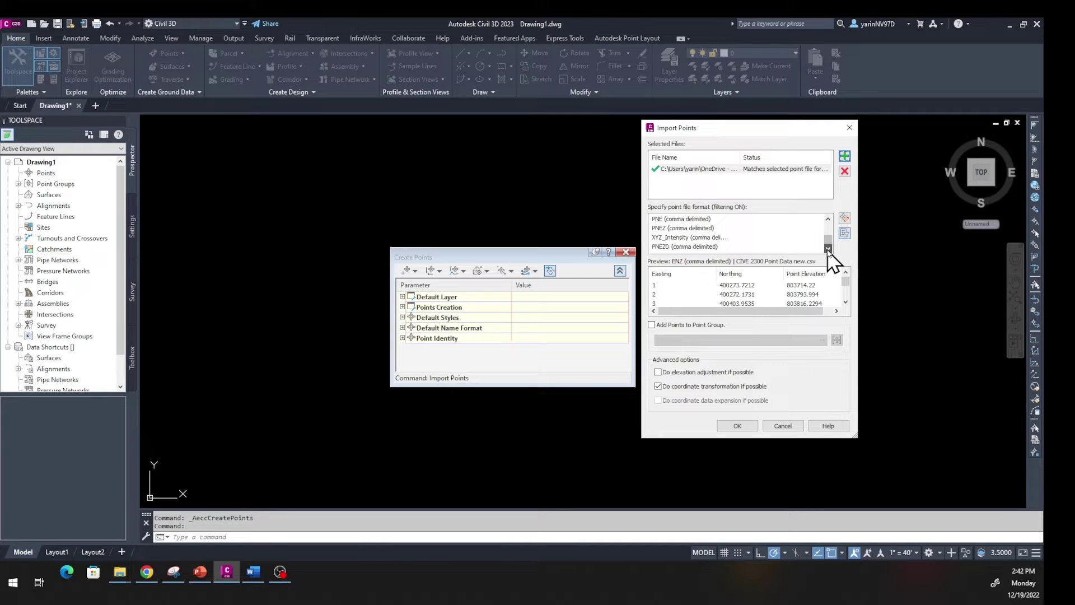
left_click(663, 248)
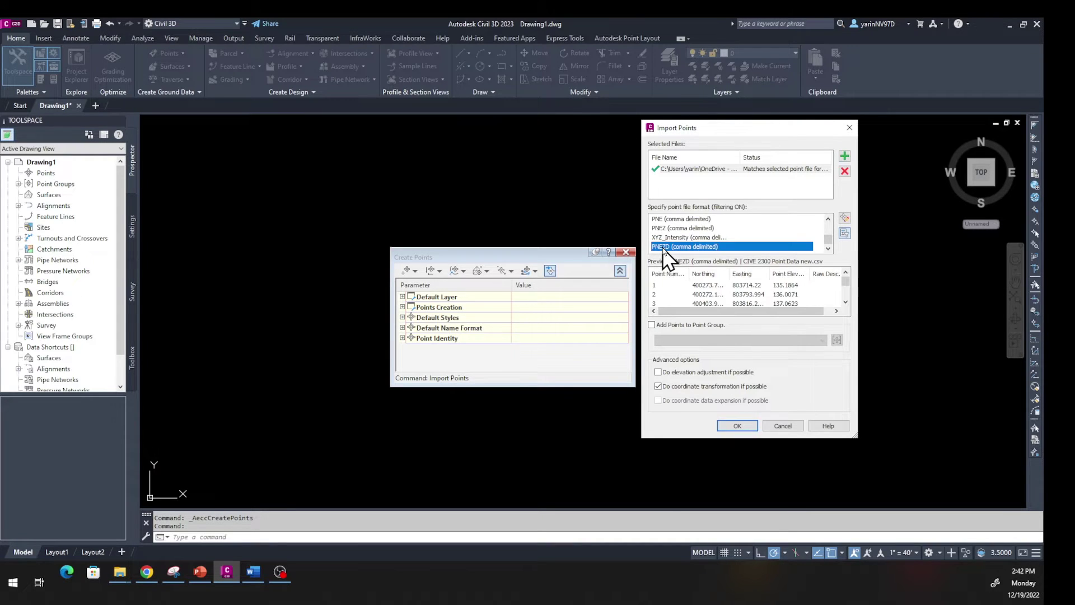
left_click(735, 425)
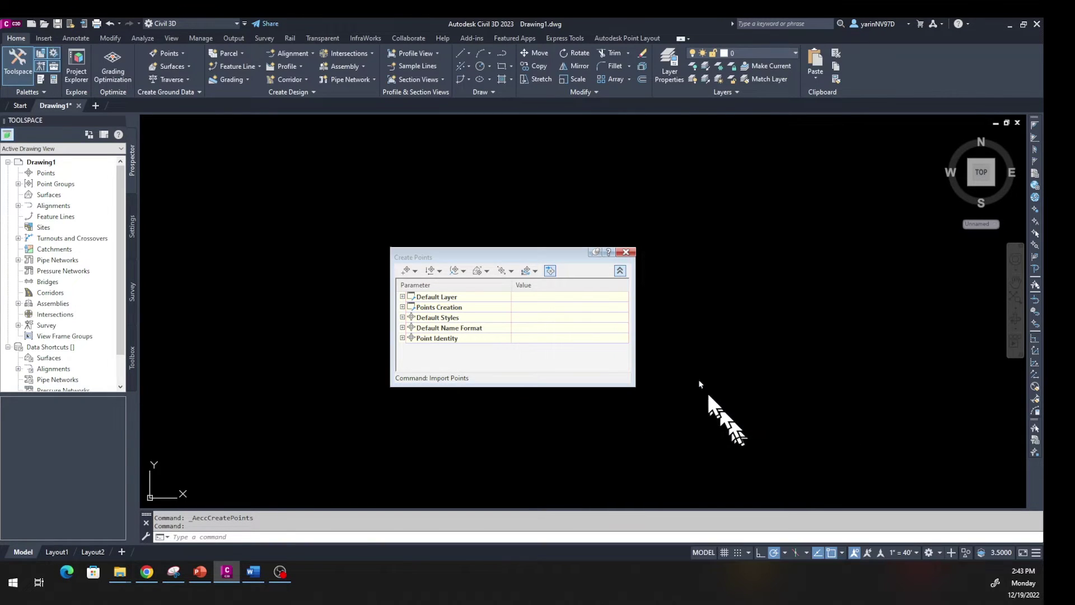
left_click(626, 252)
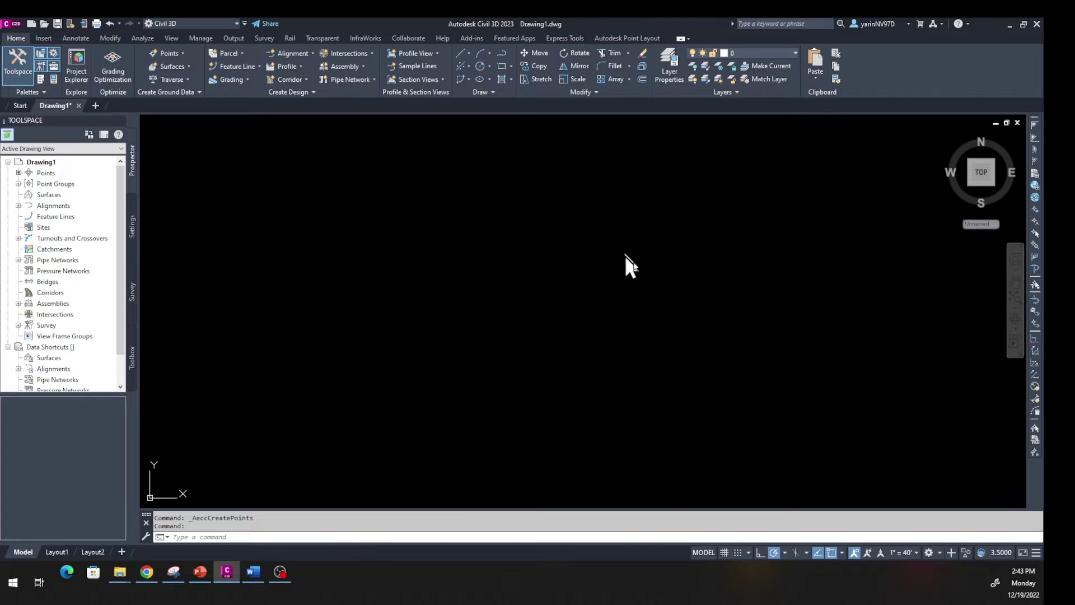
left_click(1013, 296)
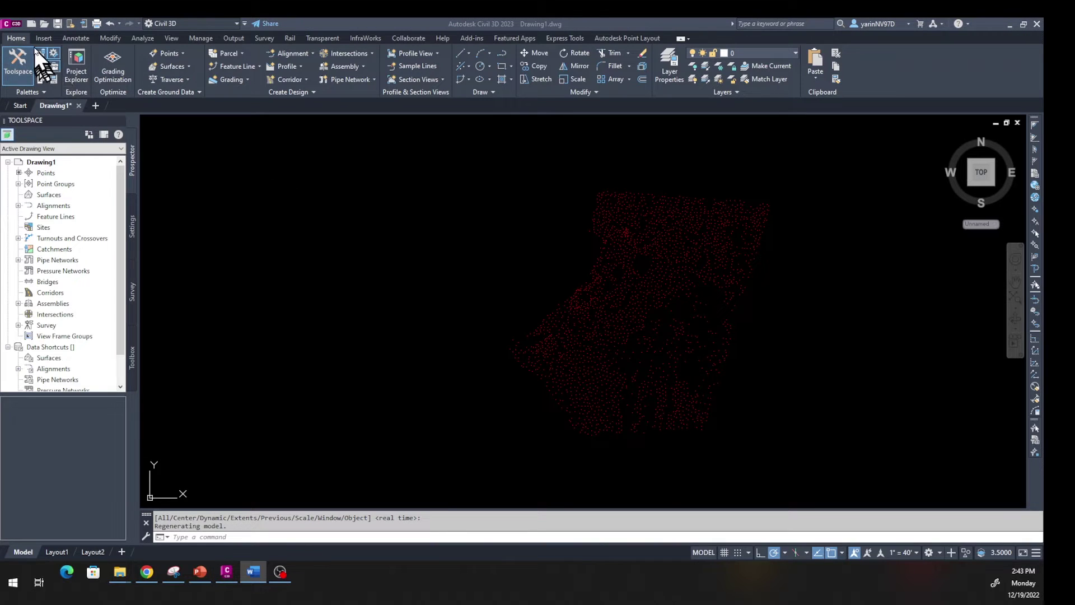
Create a TIN surface named EG with the description Existing Ground
left_click(189, 66)
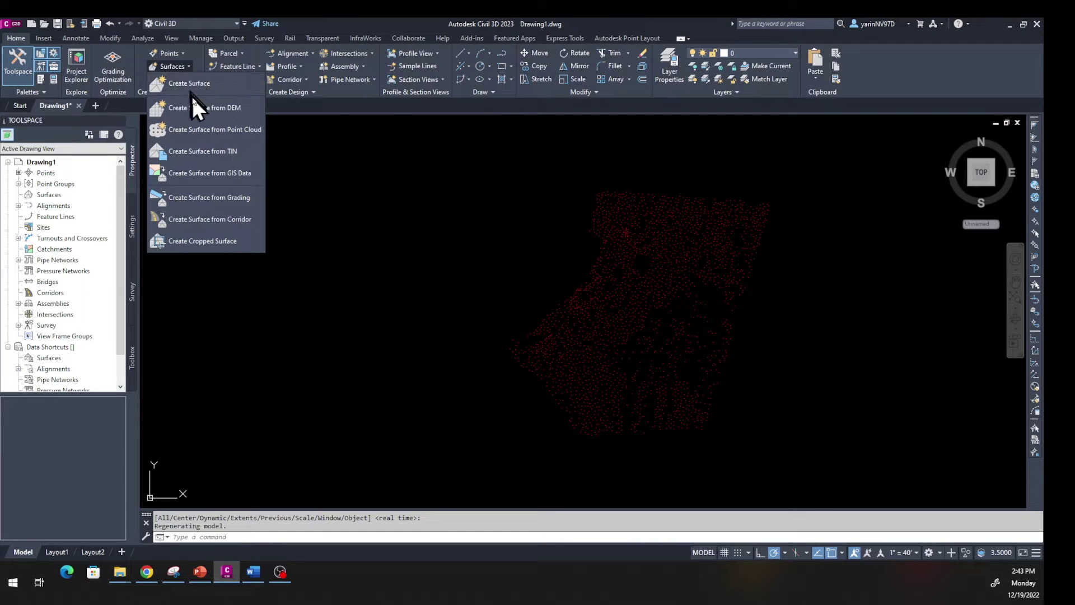
left_click(195, 85)
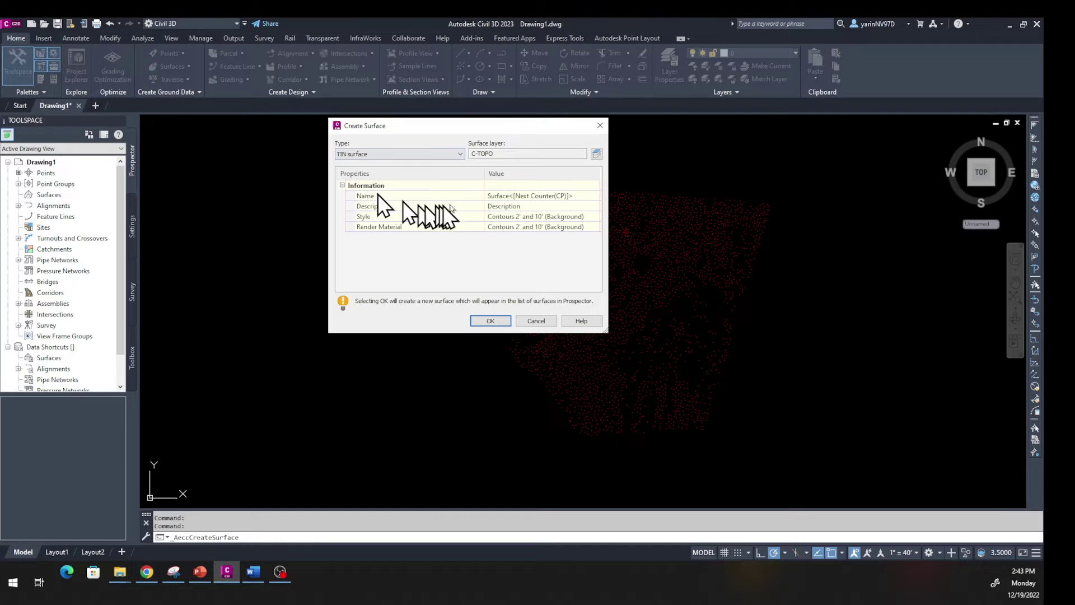
left_click(506, 195)
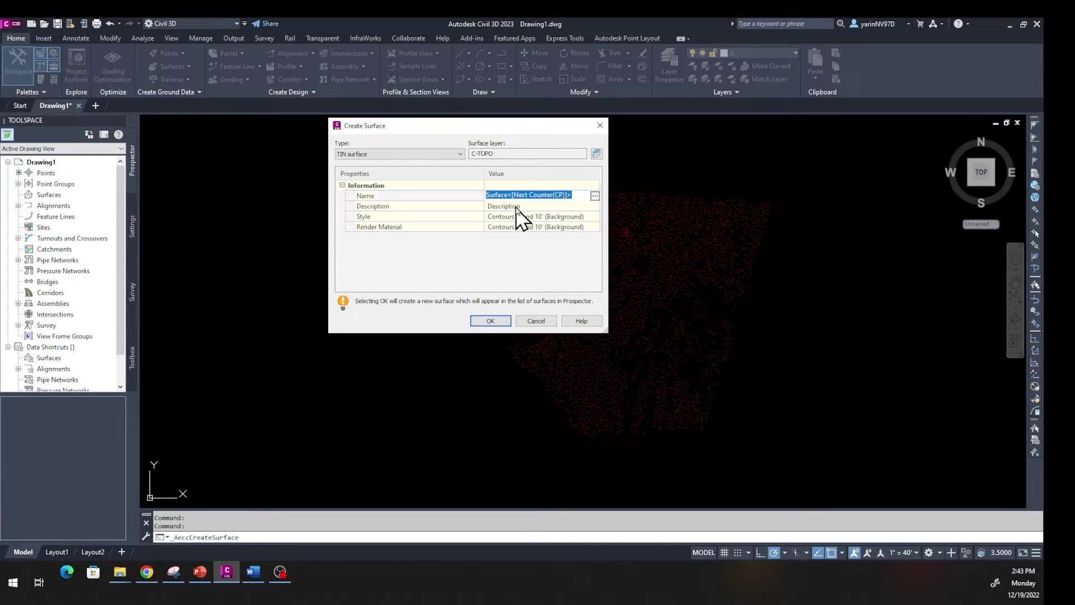
type("EG")
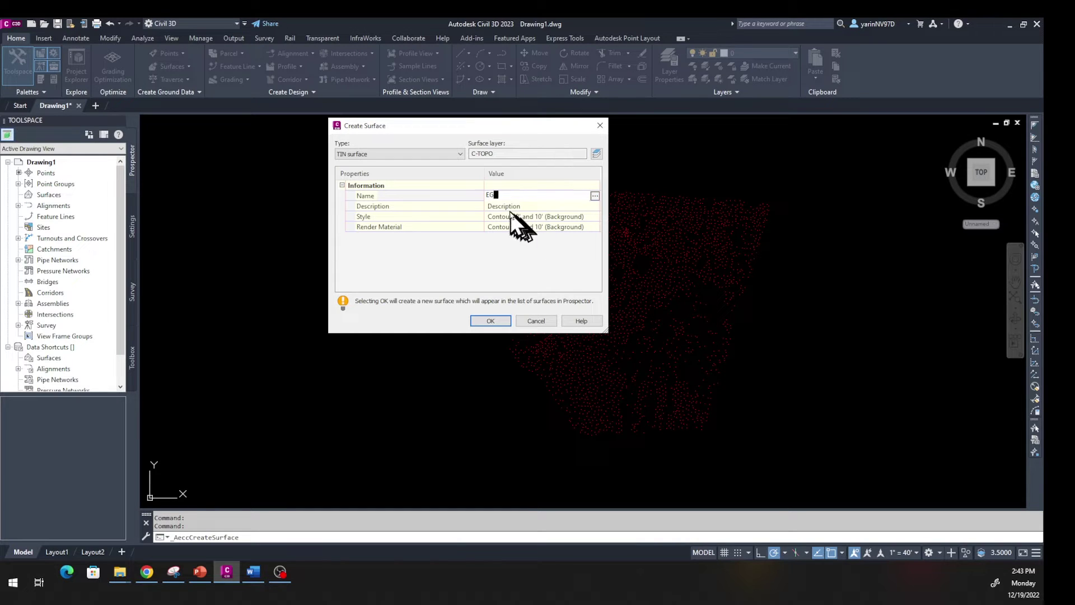
key("Return")
key("Tab")
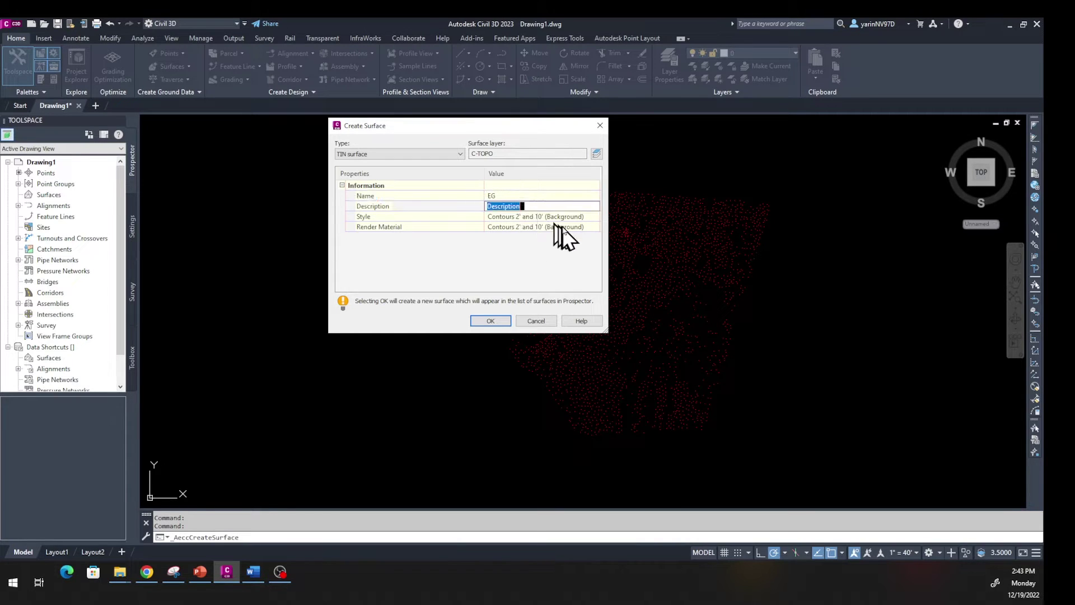
type("Existing Ground")
left_click(497, 322)
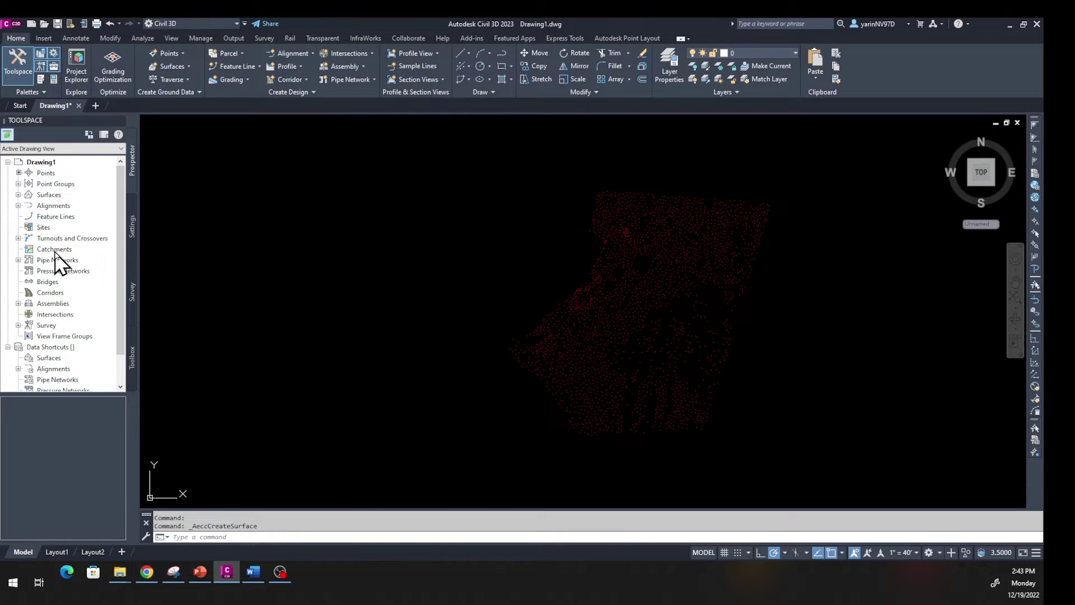
Add the _All Points point group to the EG surface's definition and save the drawing as SUA1
left_click(18, 194)
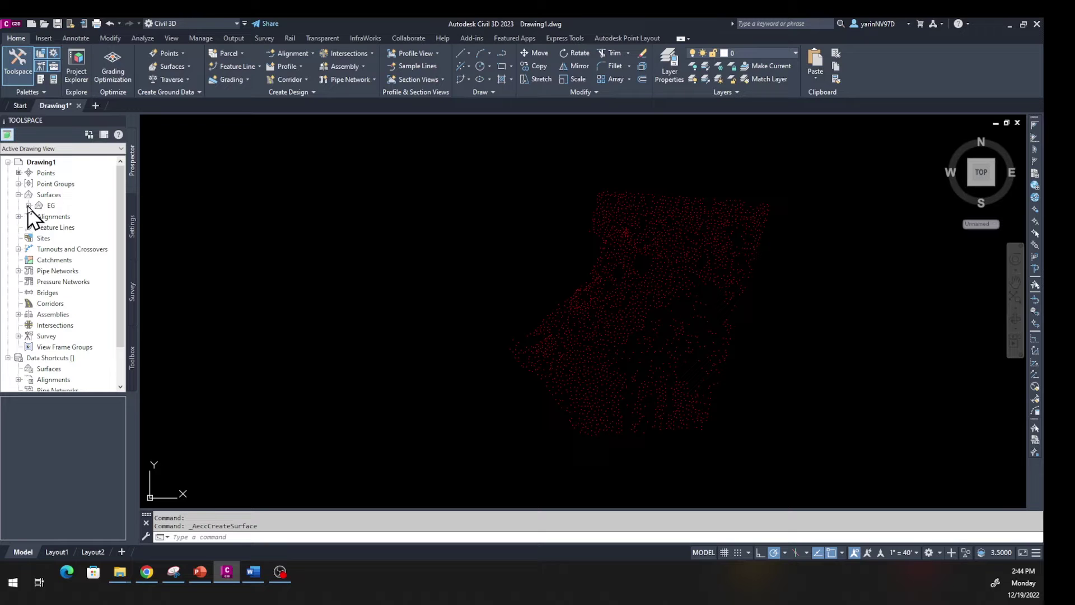
left_click(29, 205)
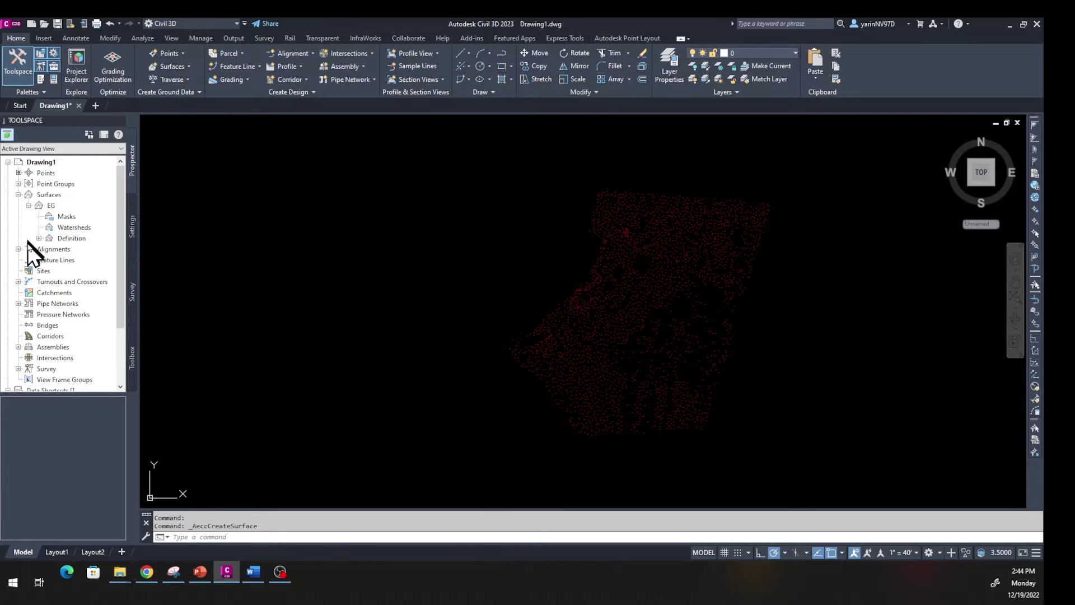
left_click(39, 238)
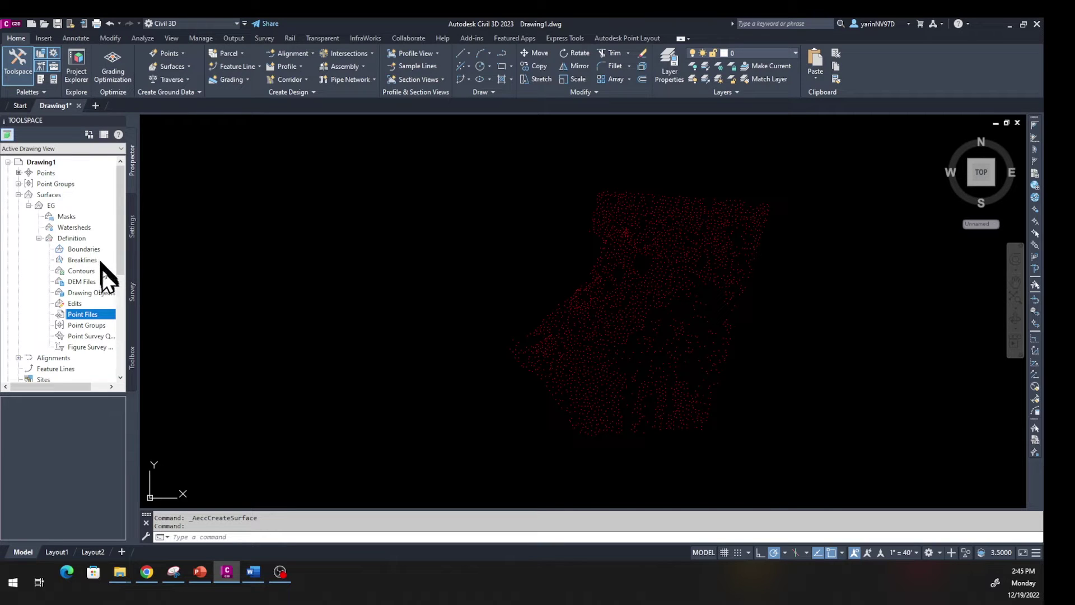
left_click(90, 328)
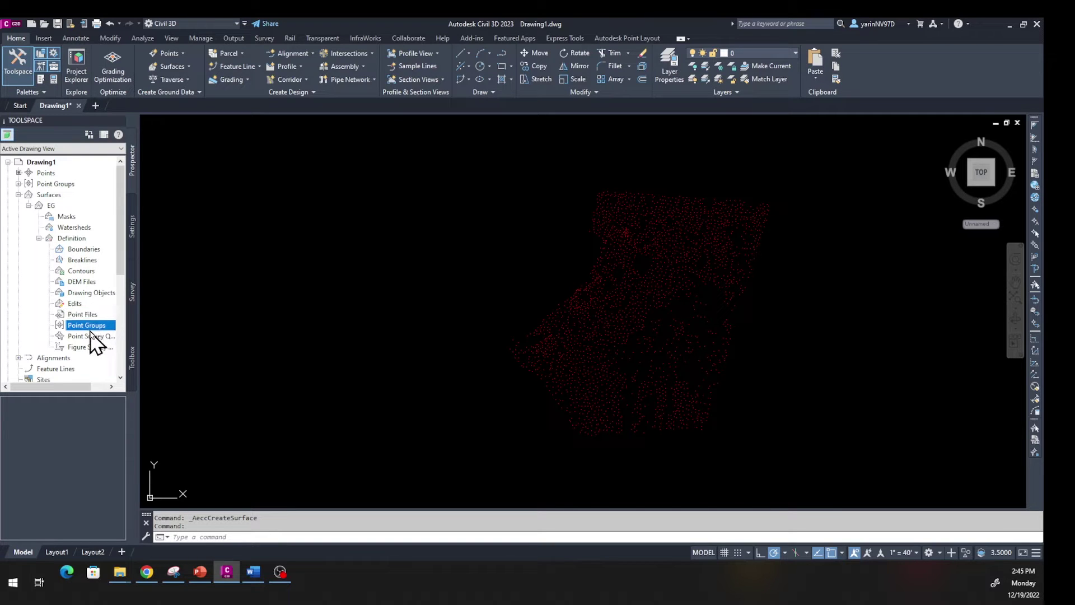
right_click(89, 328)
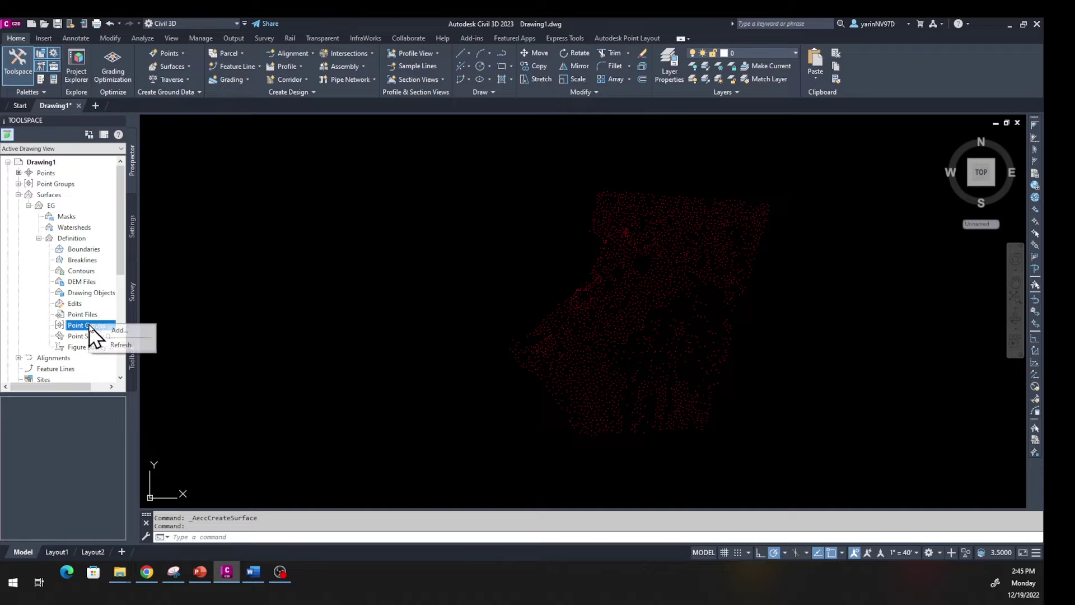
left_click(115, 330)
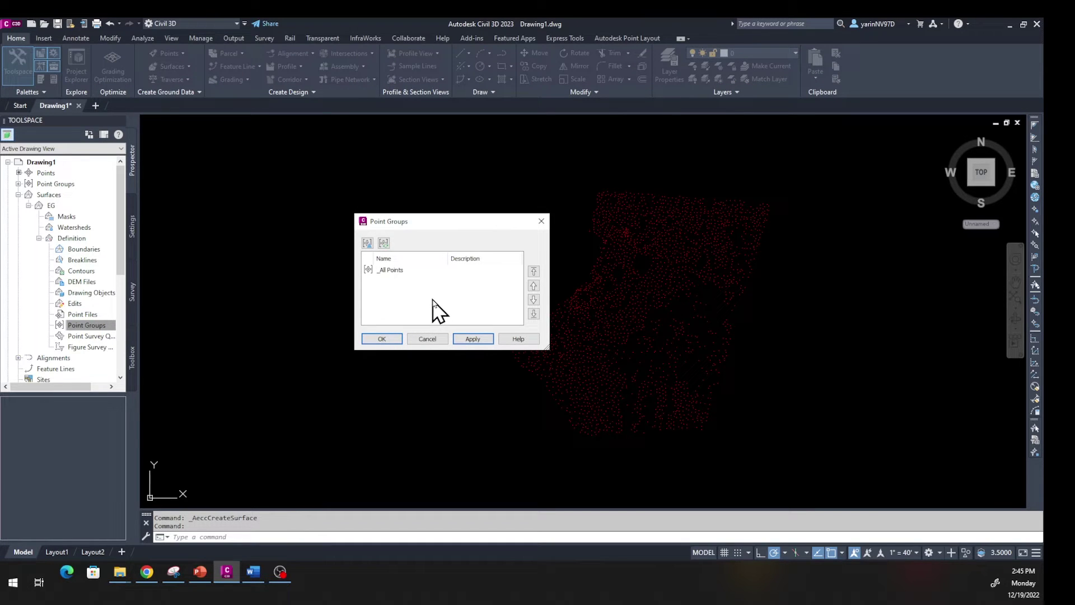
left_click(388, 271)
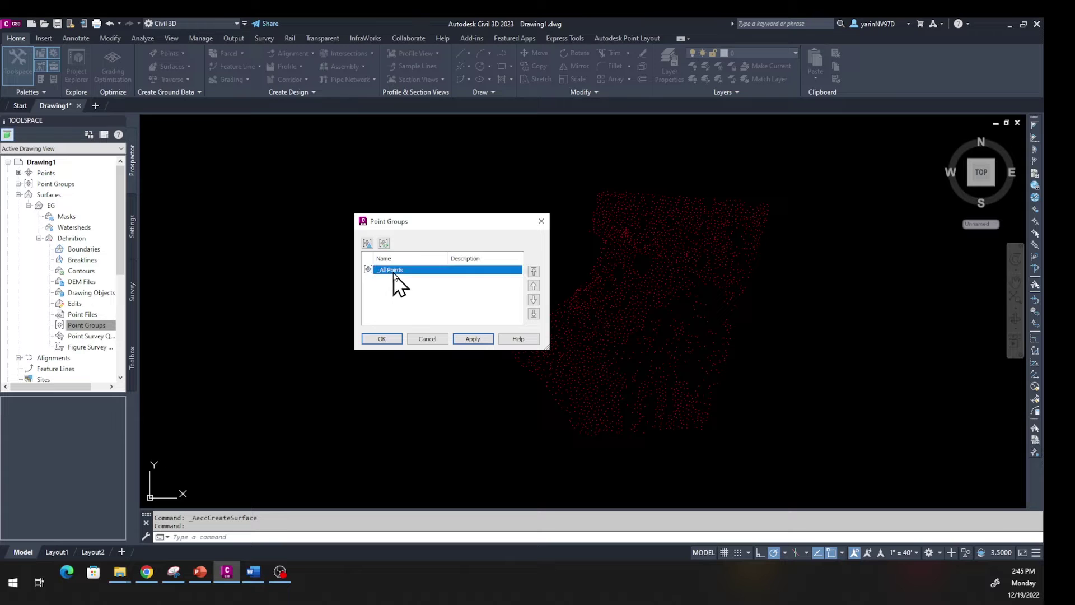
left_click(470, 340)
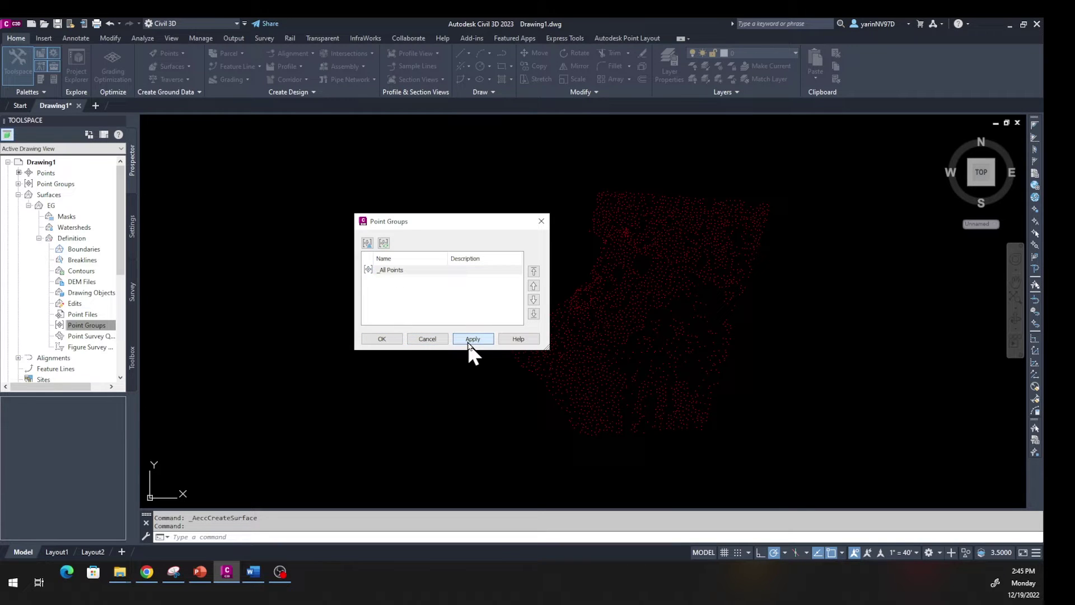
left_click(393, 340)
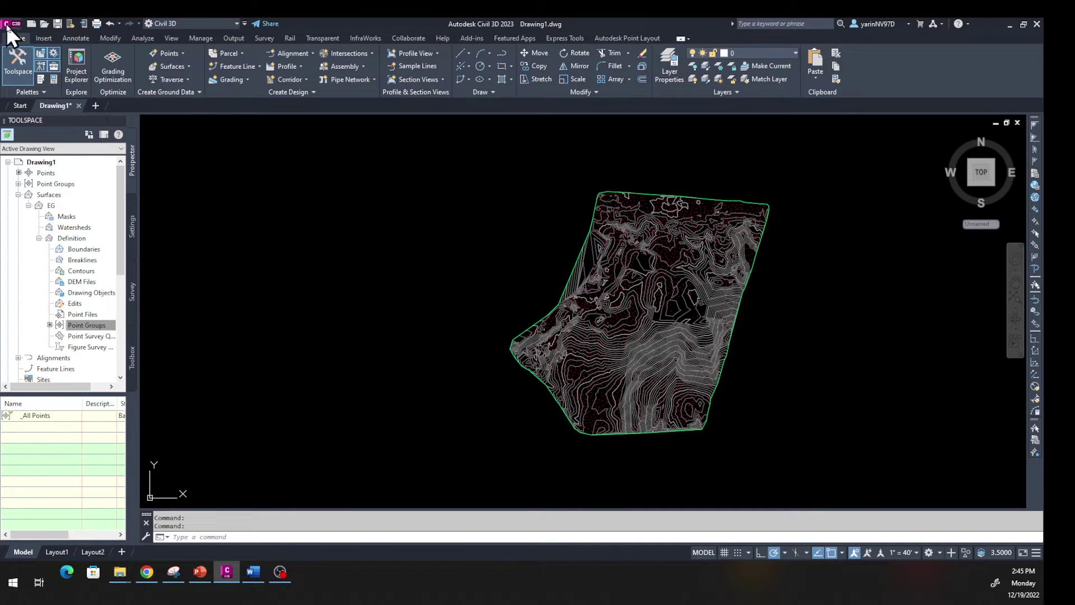
left_click(7, 24)
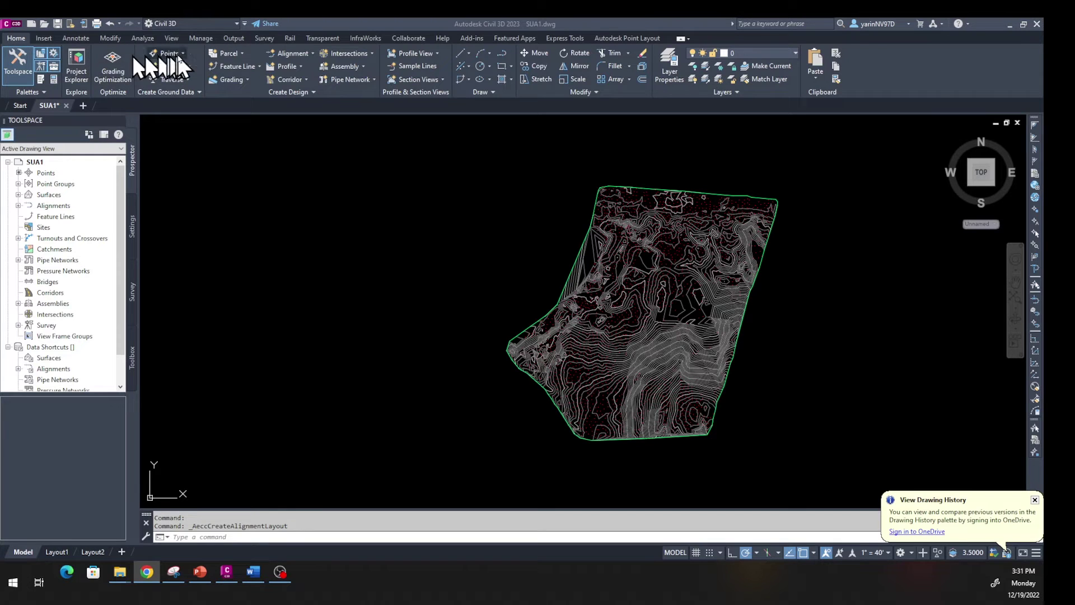
Start a new alignment with the Alignment Creation Tools, naming it Nasser Road and keeping the type Centerline
left_click(314, 52)
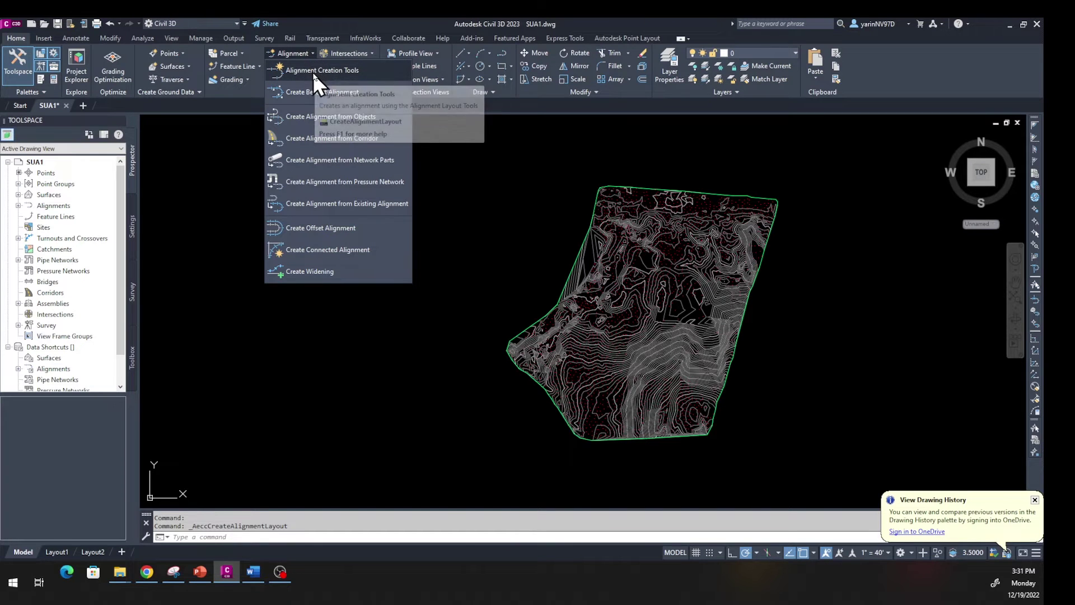
left_click(313, 70)
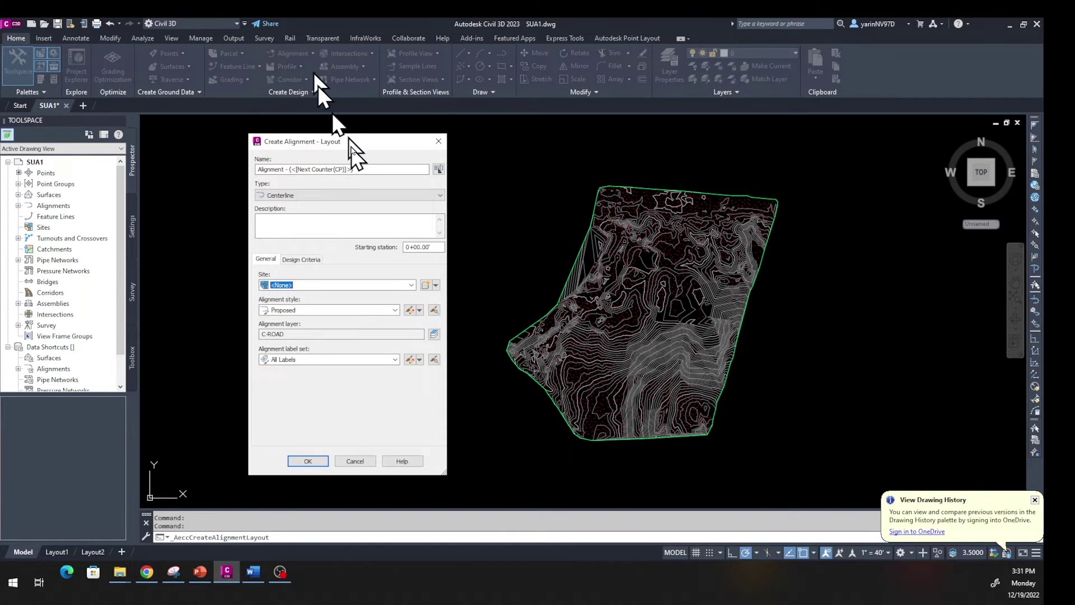
left_click_drag(376, 141, 511, 166)
left_click(638, 168)
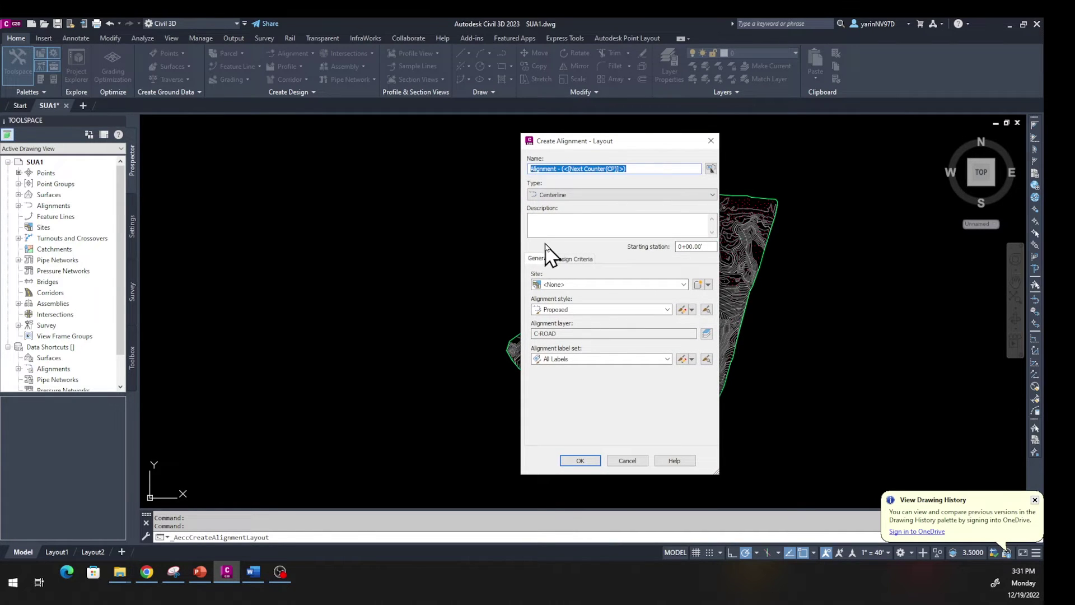
type("Nasser Road")
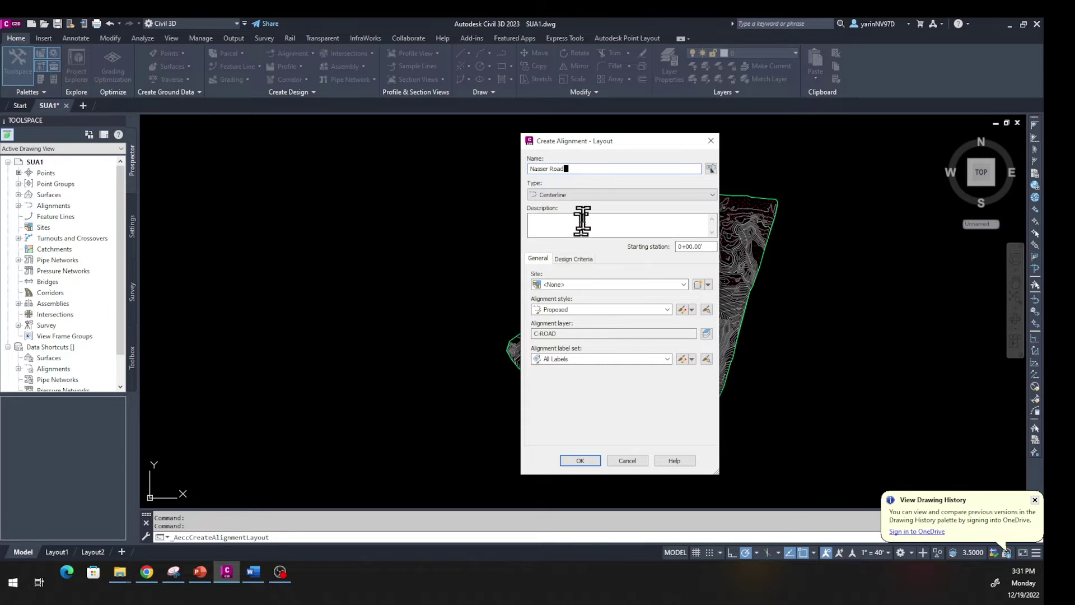
left_click(608, 195)
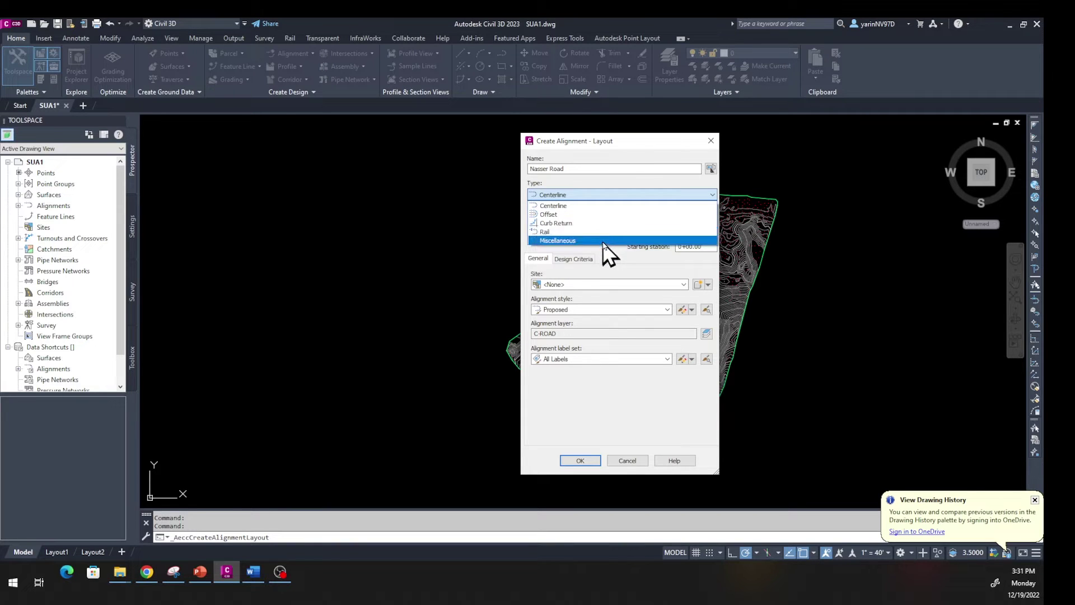
left_click(582, 194)
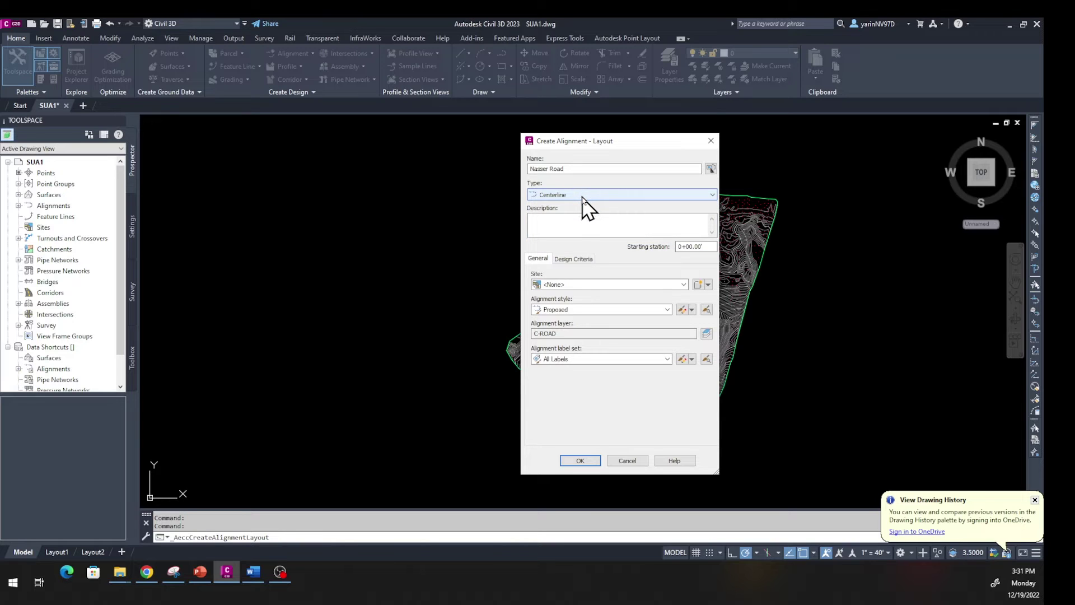
left_click(581, 224)
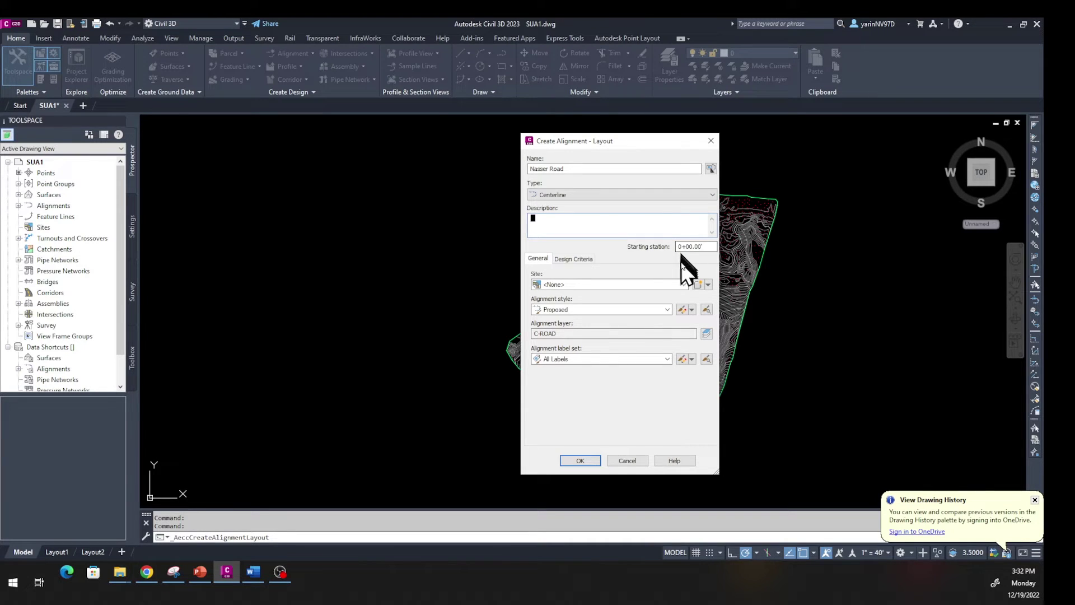
Enable criteria-based design with the design criteria file and the Basic design check set, and accept the Nasser Road alignment settings
left_click(577, 259)
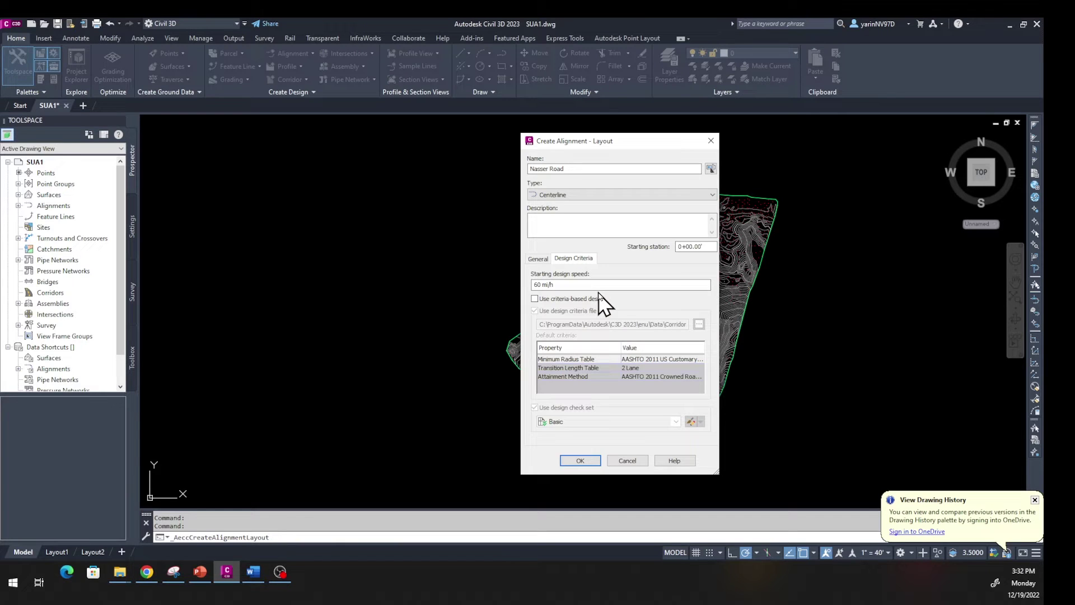
left_click(535, 300)
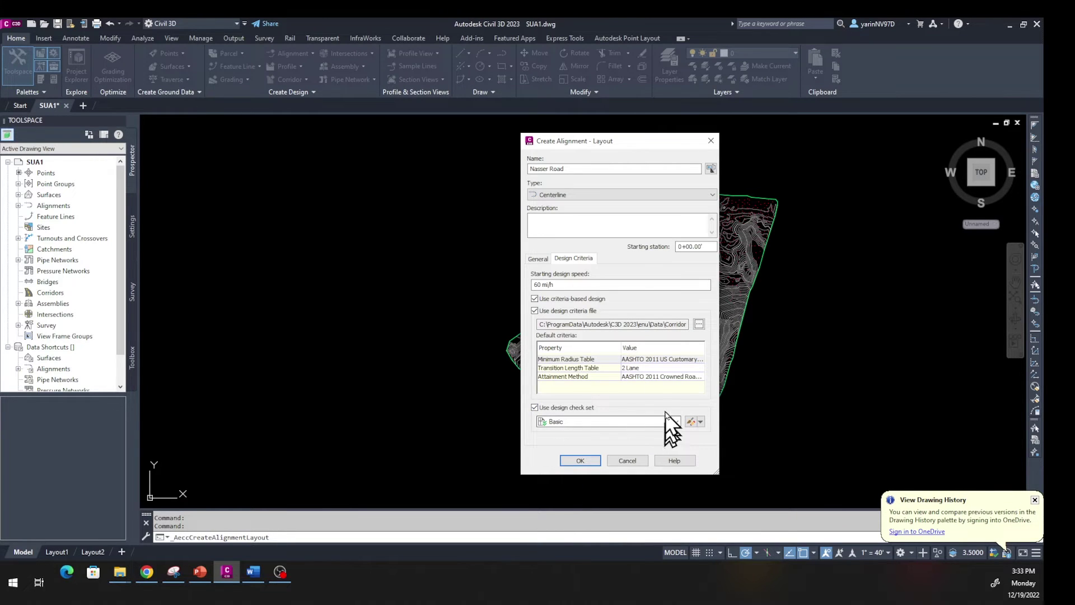
left_click(580, 461)
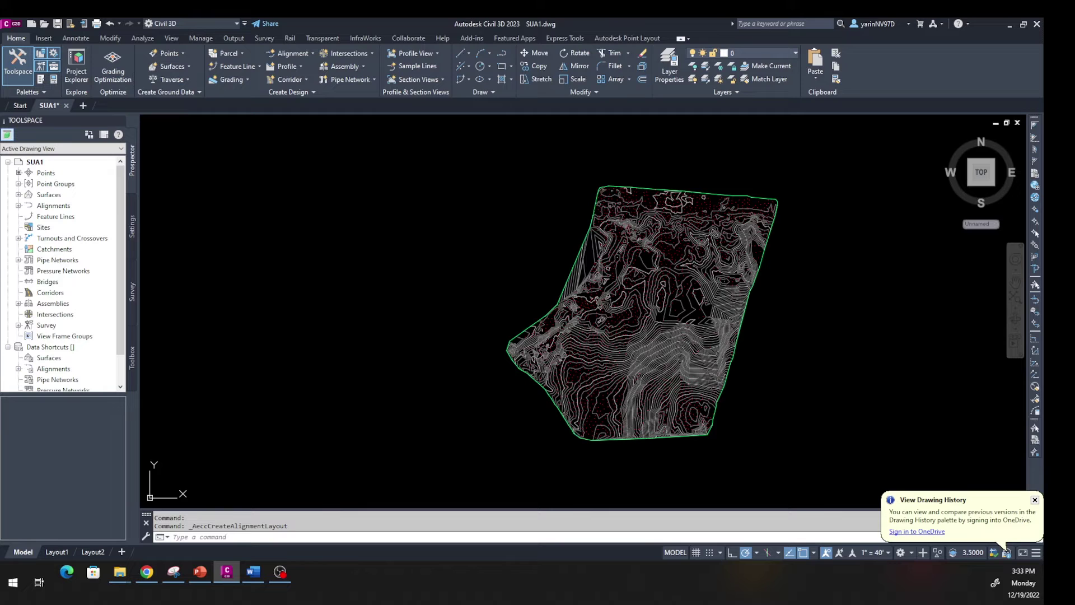
Draw Nasser Road using Tangent-Tangent (With curves) through five points, from the surface's north boundary down its west side and across to the east boundary
left_click_drag(84, 161, 641, 238)
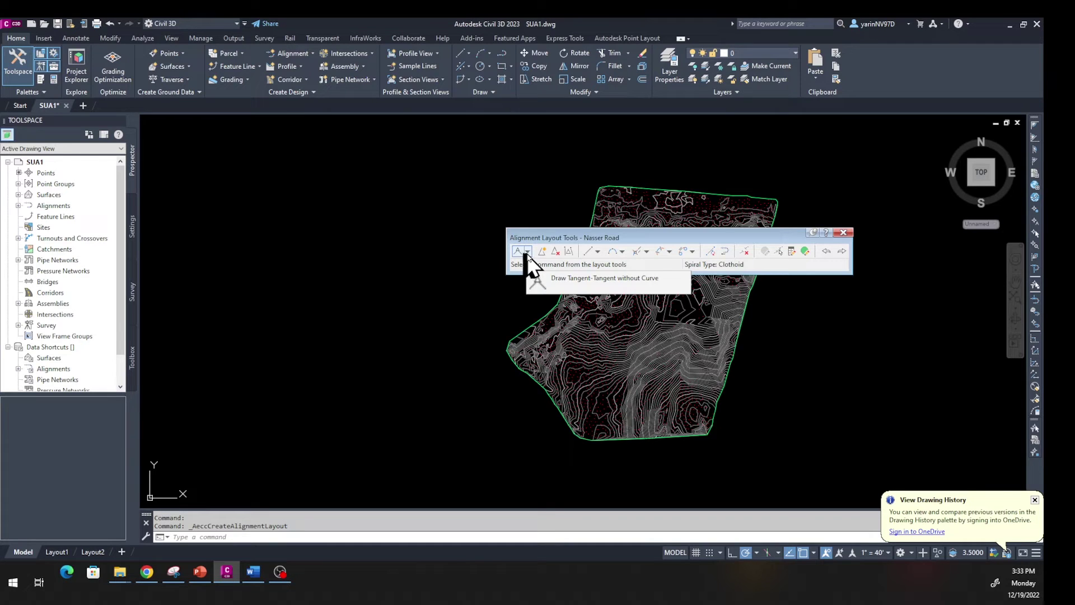
left_click(528, 252)
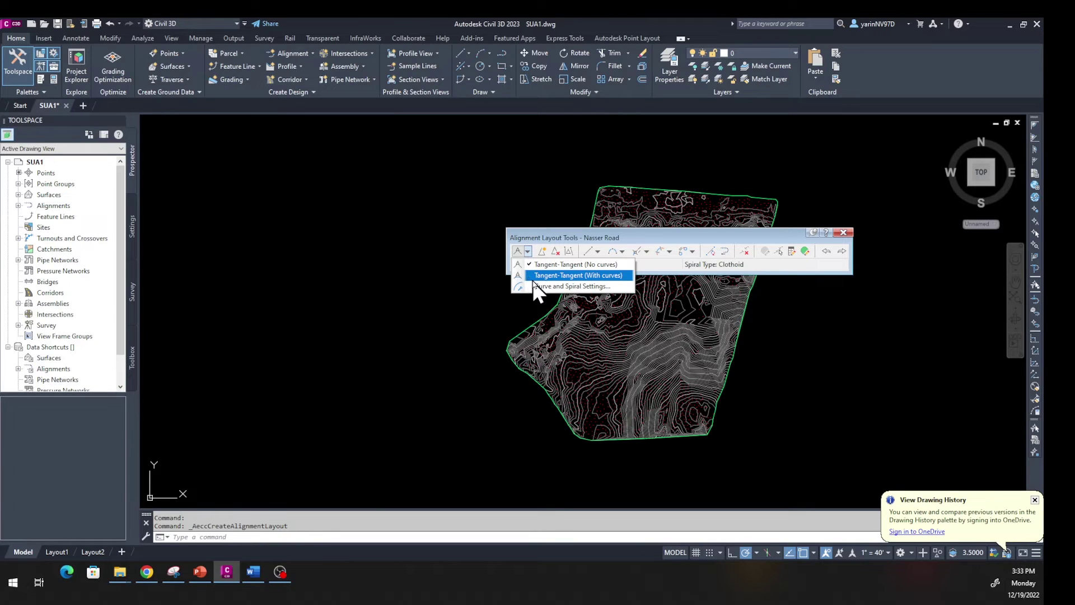
left_click(576, 274)
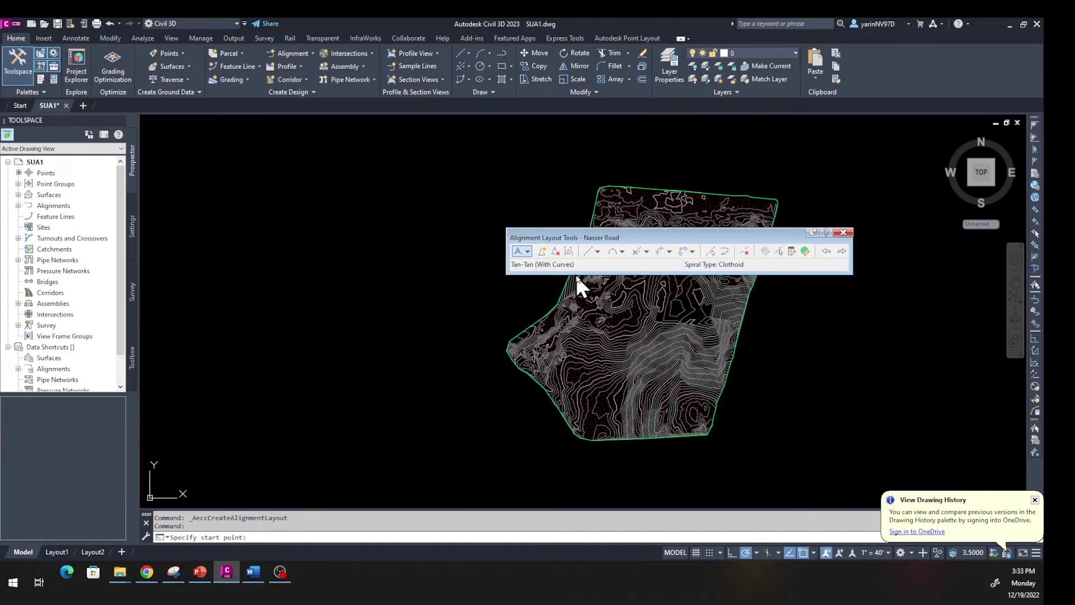
mouse_move(781, 234)
left_mouse_down()
mouse_move(643, 234)
mouse_move(431, 204)
left_mouse_up()
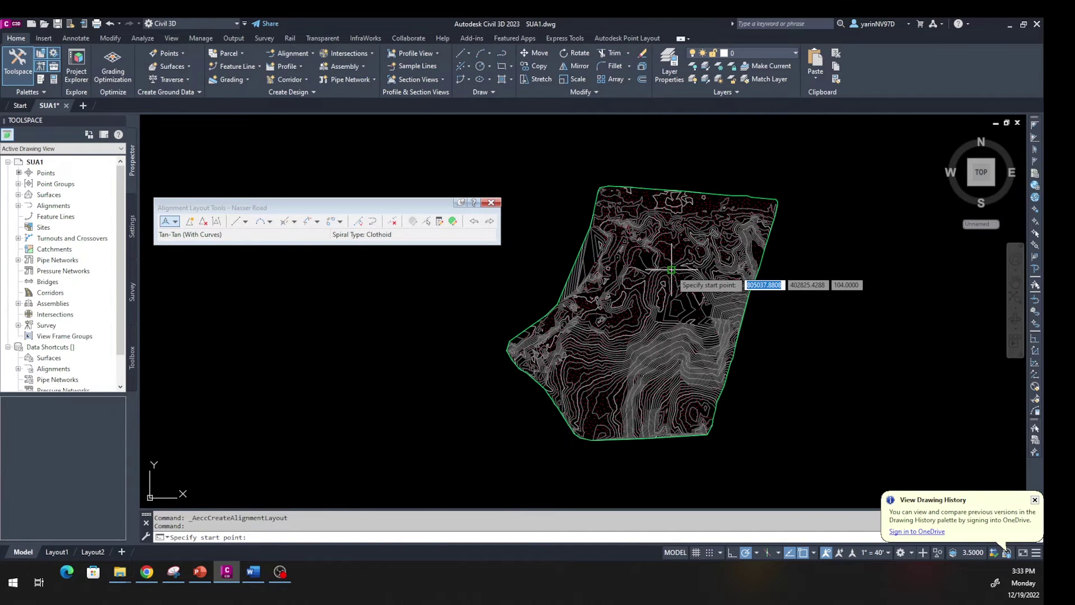
scroll(656, 284, "up", 2)
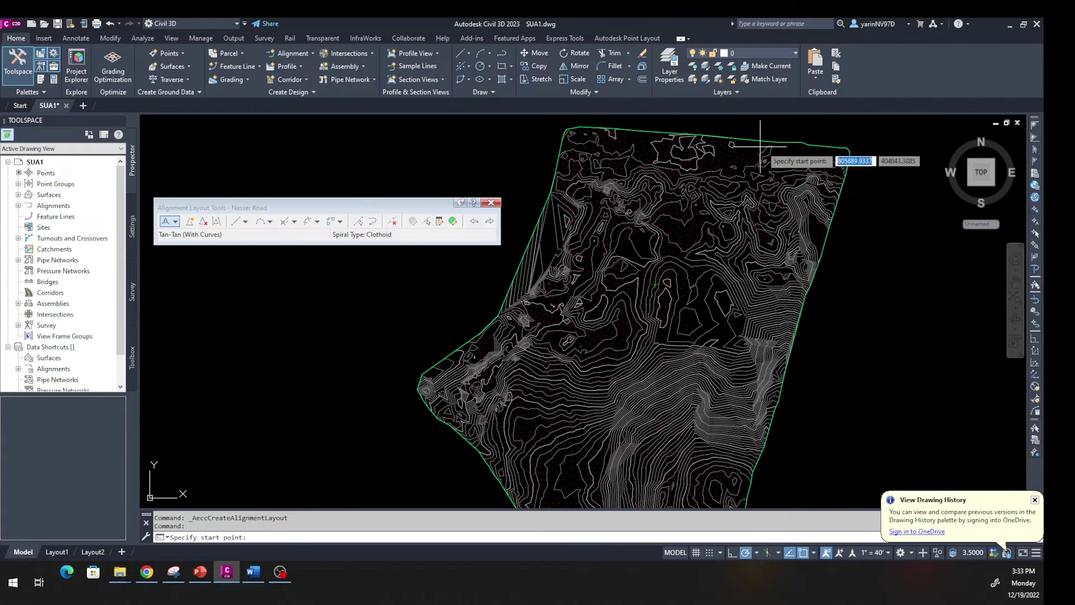
left_click(701, 135)
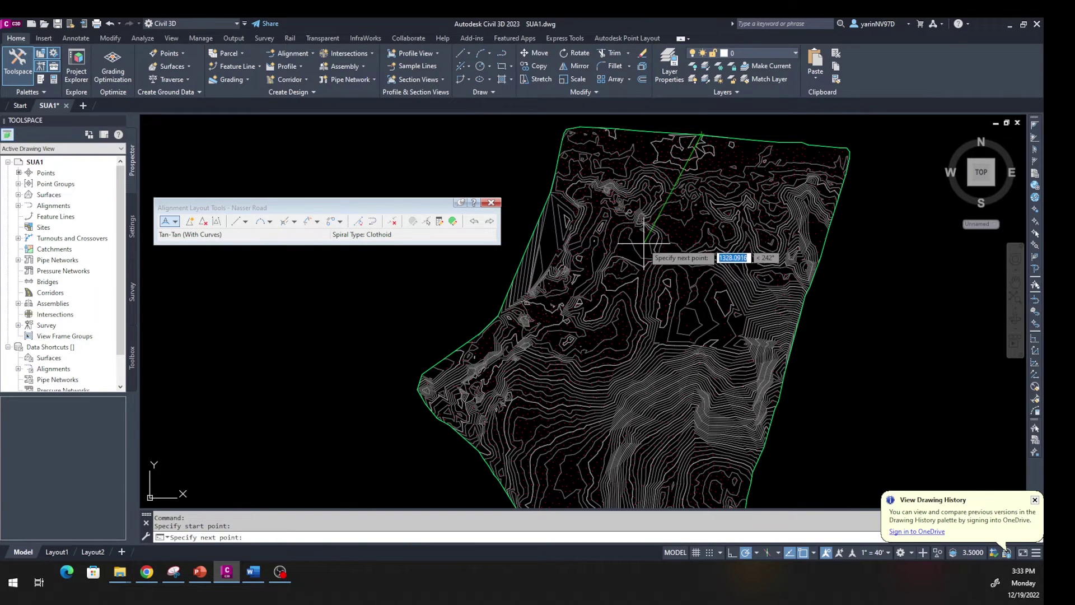
left_click(524, 295)
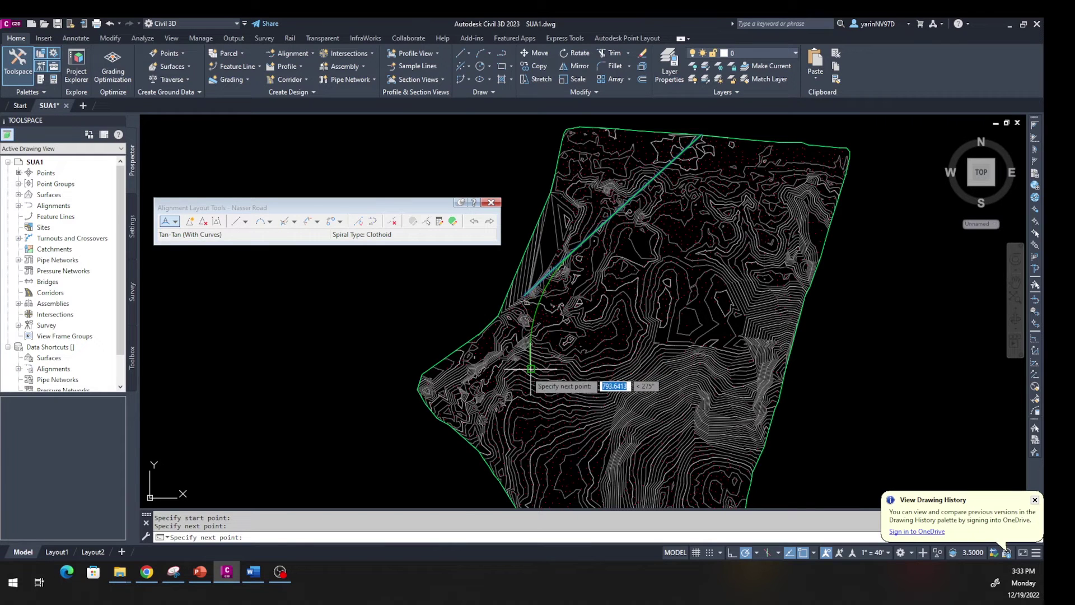
left_click(497, 396)
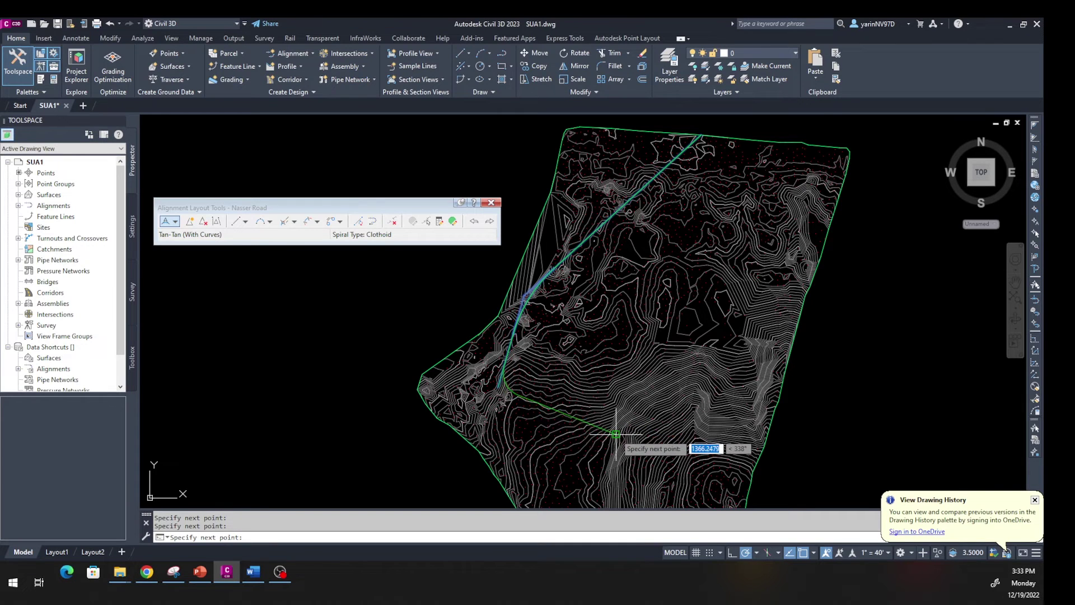
left_click(616, 433)
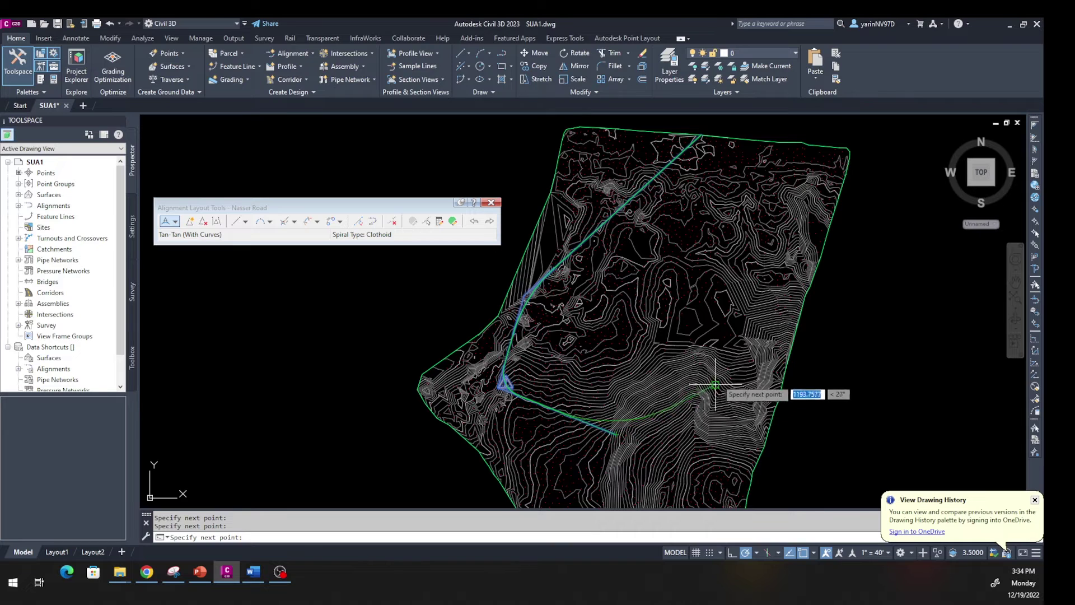
left_click(798, 320)
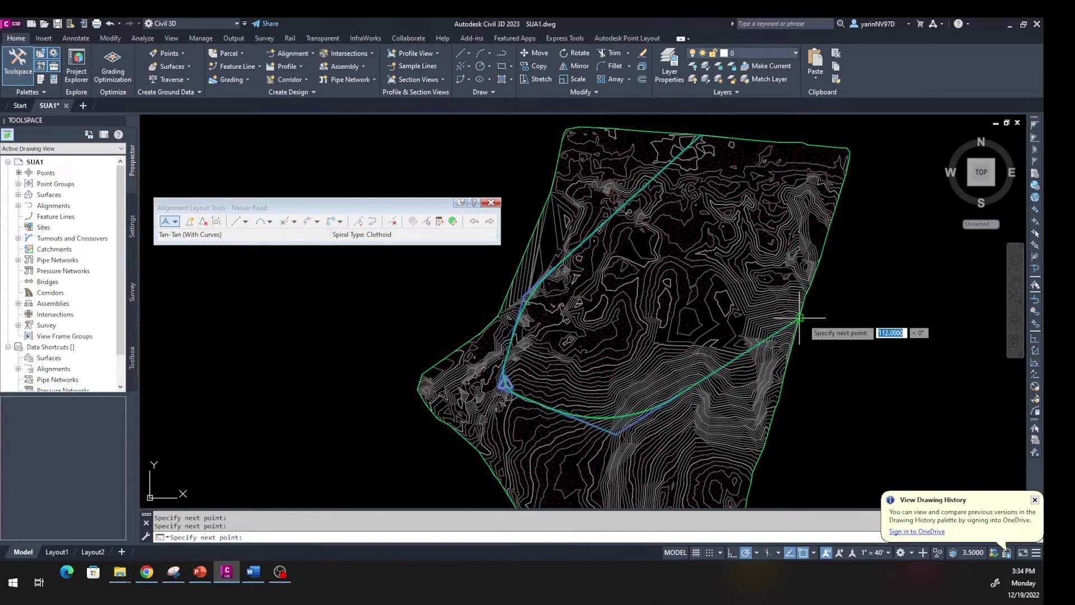
key("Return")
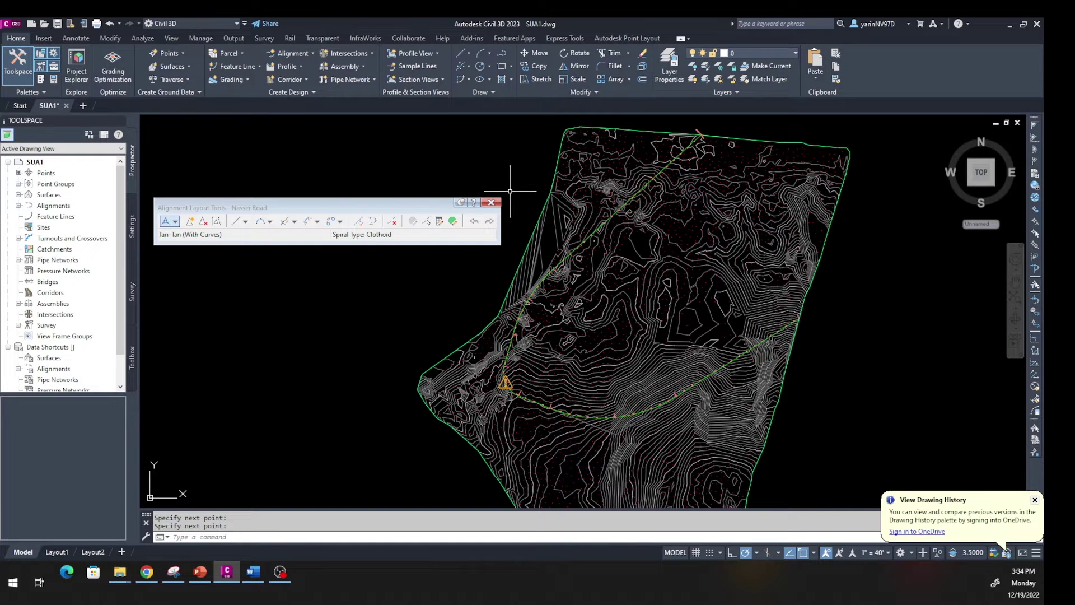
left_click(491, 203)
key("Escape")
key("Escape")
Examine the station, design speed and curve midpoint labels along the alignment from its northern start to the first curve
scroll(643, 161, "up", 2)
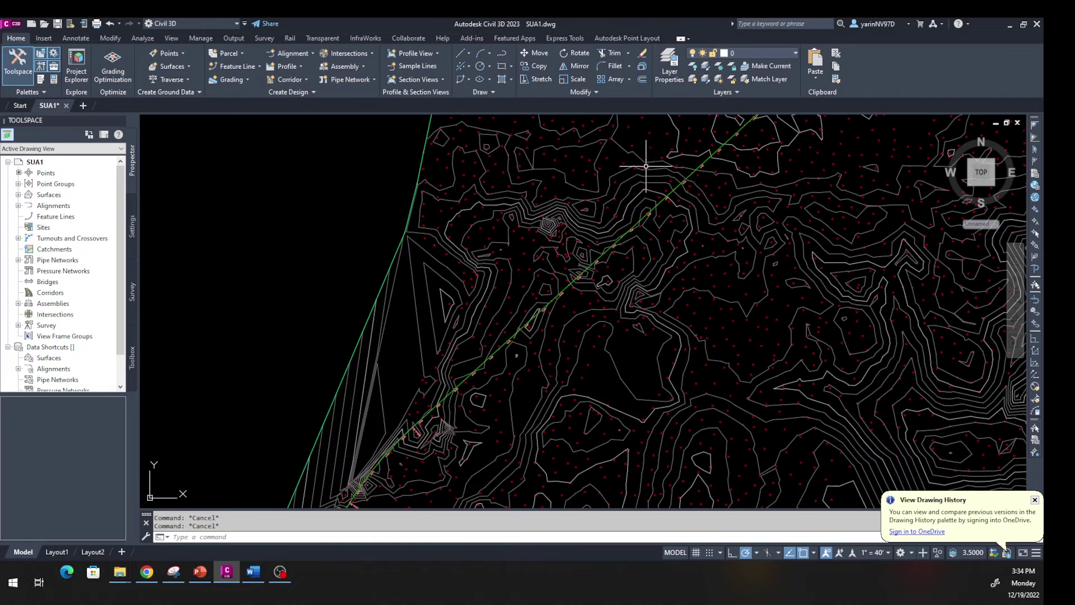
scroll(693, 172, "up", 3)
middle_click_drag(715, 179, 657, 403)
middle_click_drag(820, 336, 485, 476)
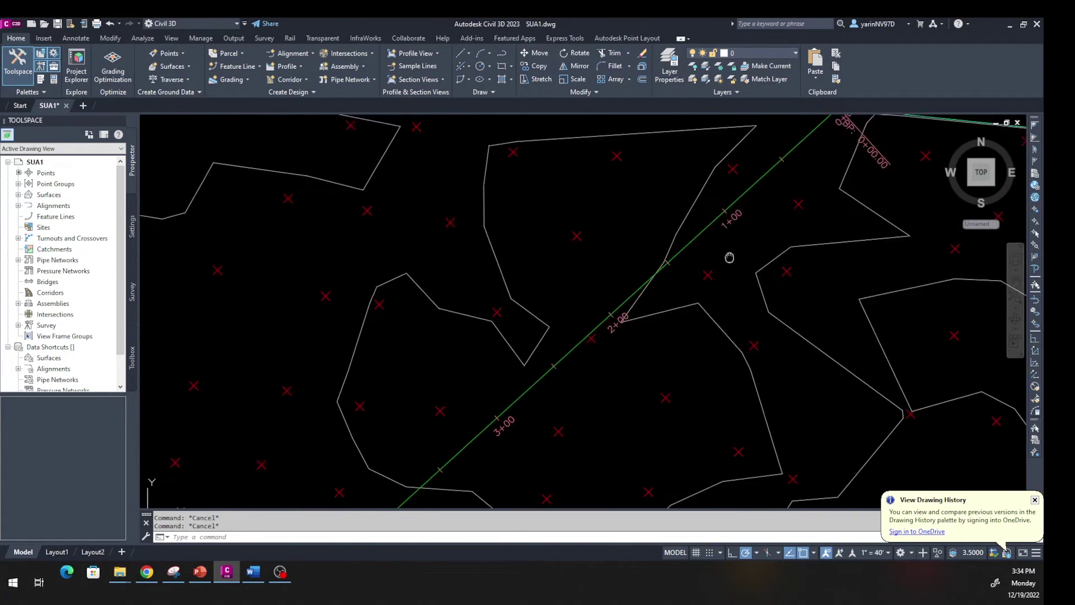
middle_click_drag(761, 254, 597, 420)
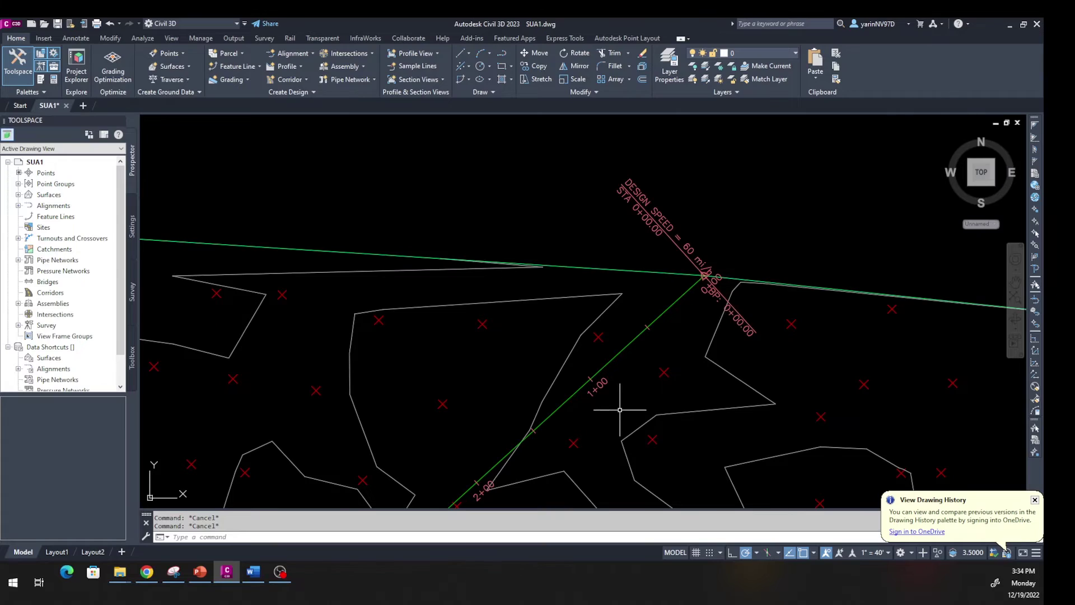
scroll(624, 415, "down", 5)
scroll(777, 417, "up", 3)
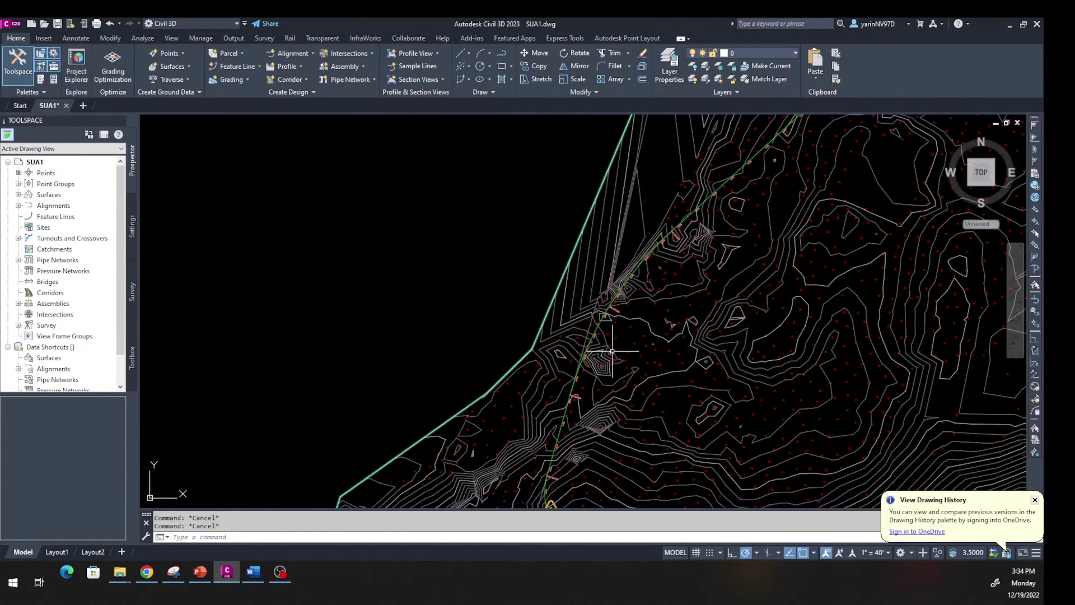
scroll(619, 355, "up", 4)
middle_click_drag(619, 233, 654, 323)
scroll(654, 323, "up", 4)
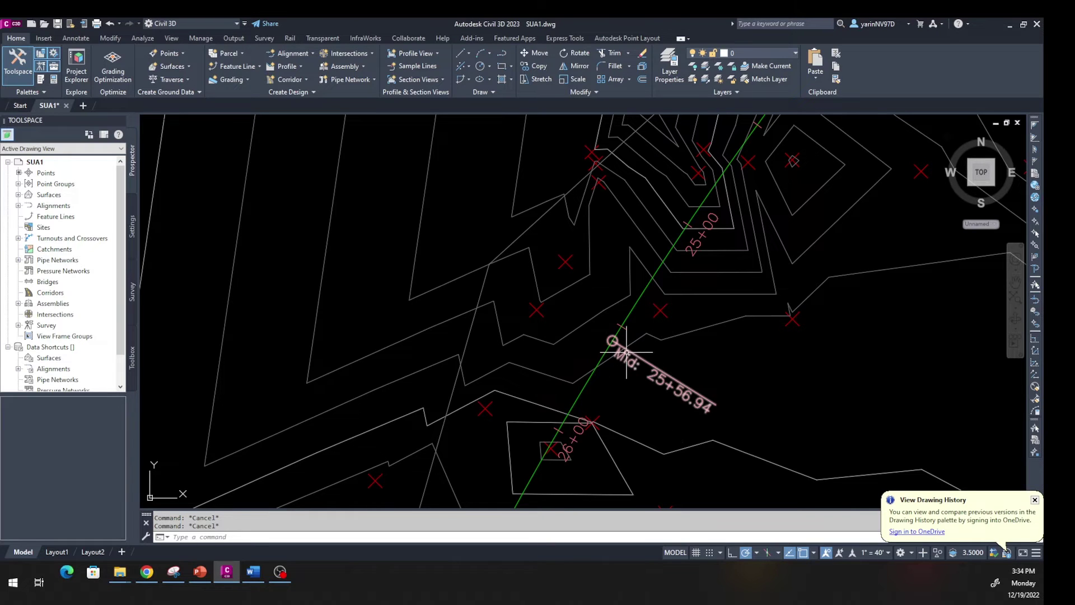
scroll(600, 342, "up", 3)
scroll(601, 342, "down", 4)
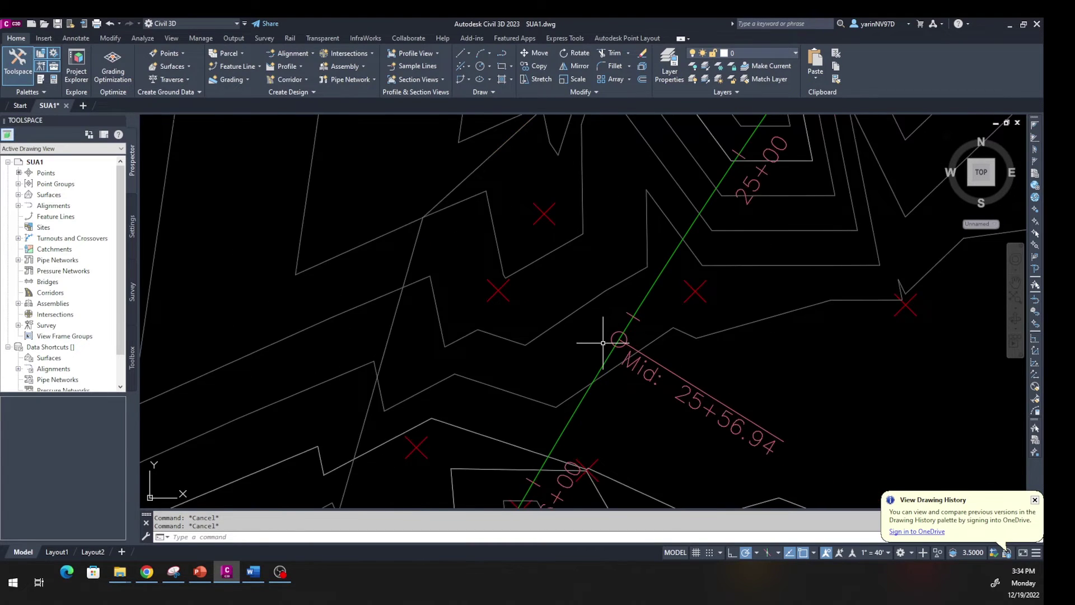
Follow the alignment south and inspect the design criteria violation marked at its sharp second curve
scroll(696, 389, "down", 3)
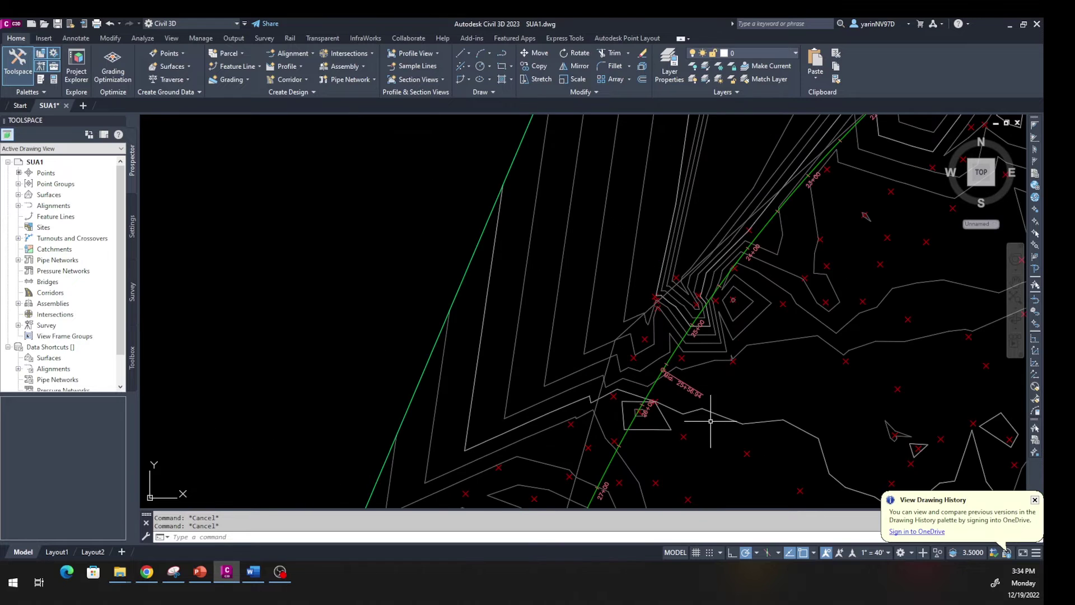
middle_click_drag(702, 432, 704, 247)
middle_click_drag(701, 420, 696, 240)
scroll(681, 410, "down", 3)
middle_click_drag(682, 411, 672, 224)
middle_click_drag(688, 414, 684, 291)
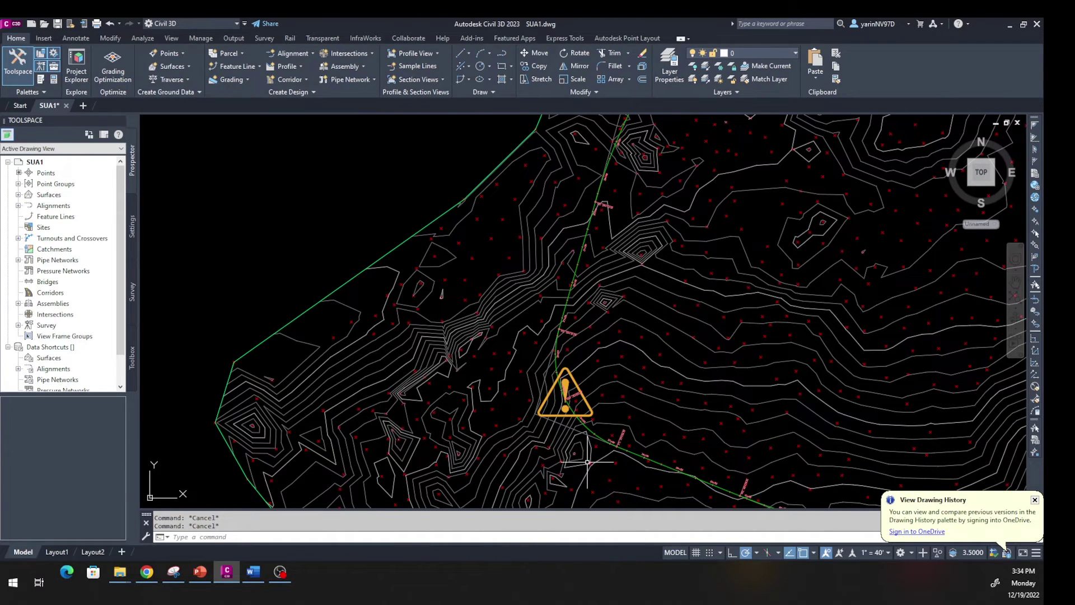
left_click(583, 415)
key("Escape")
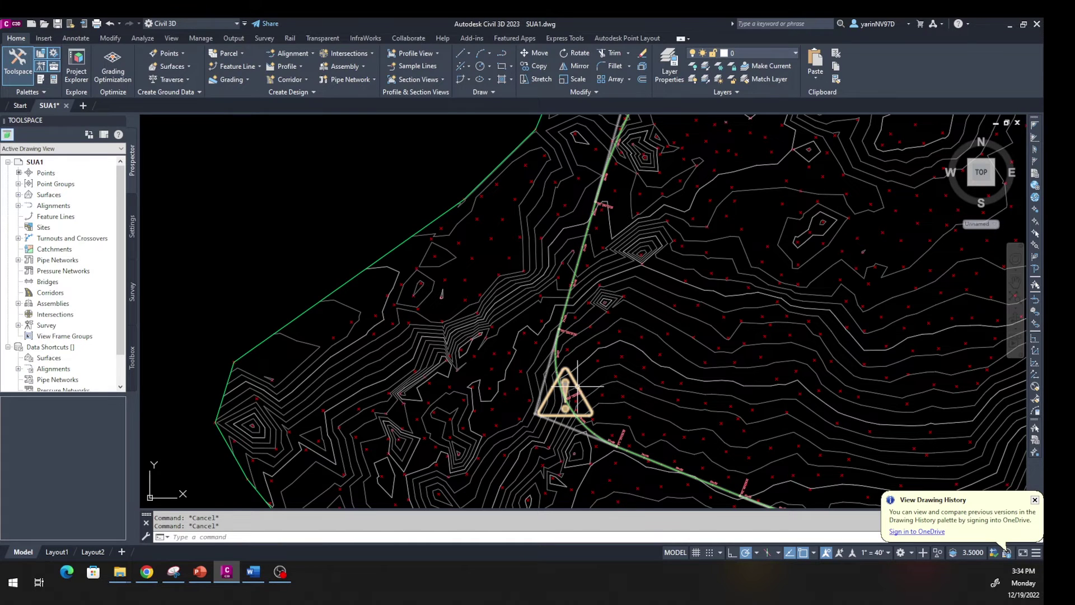
mouse_move(578, 385)
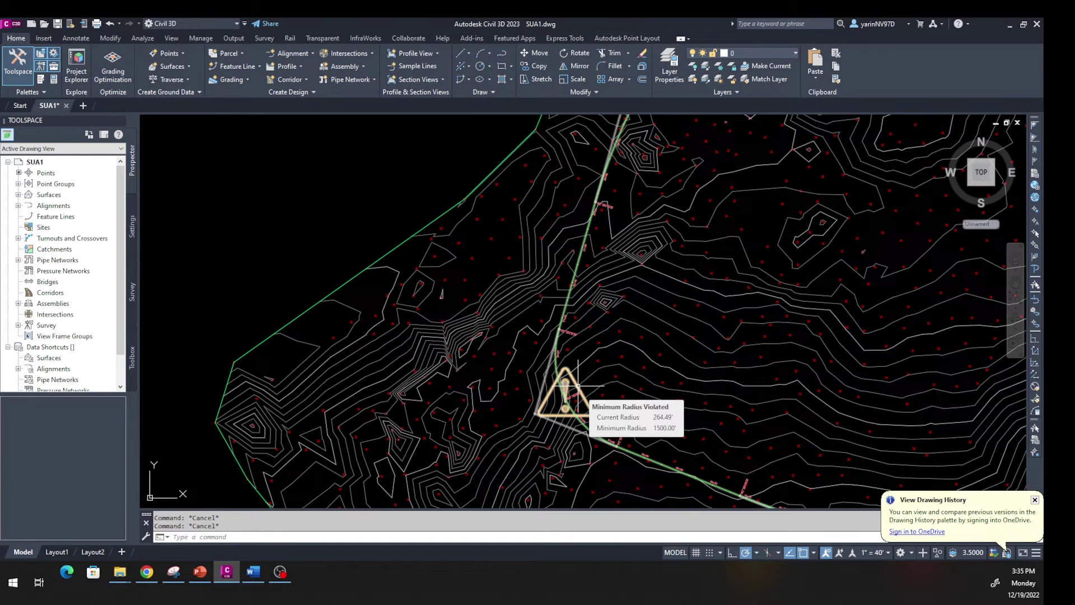
scroll(578, 386, "down", 3)
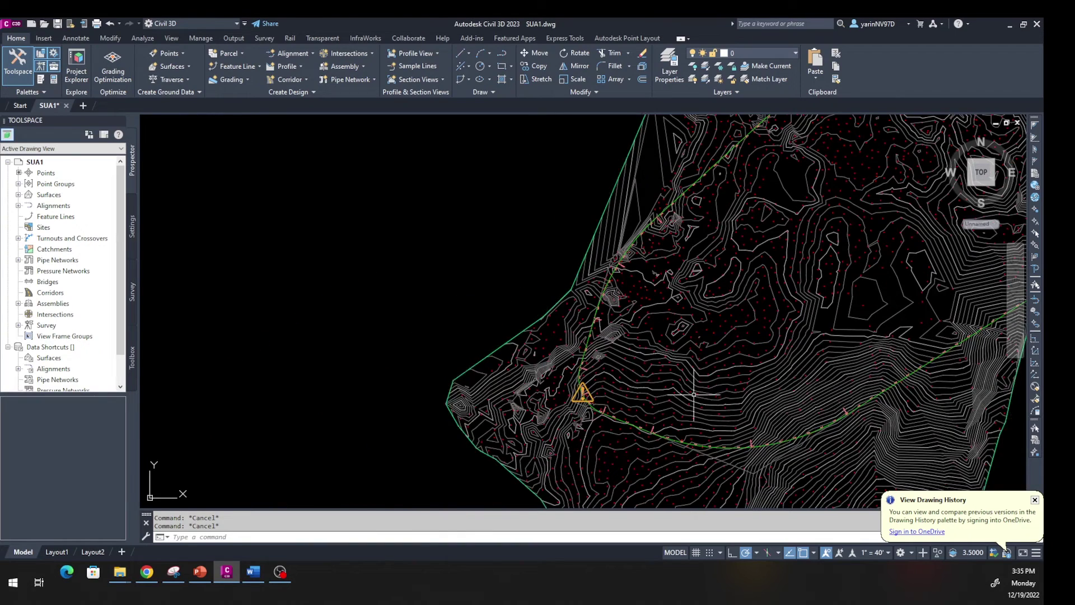
middle_click_drag(784, 397, 661, 407)
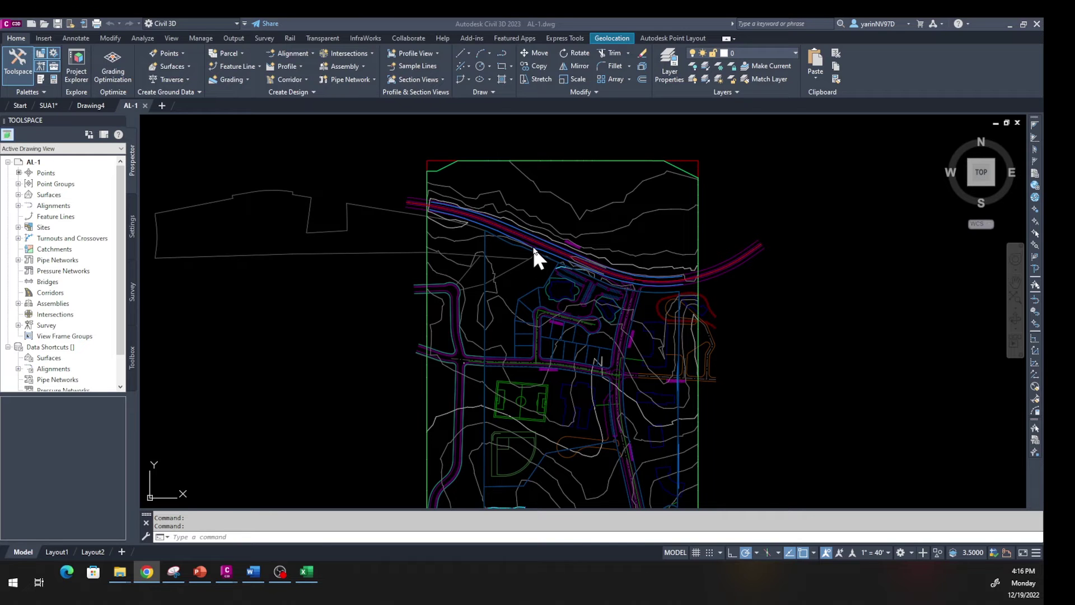
Start an alignment from objects using the red centerline polyline along Mission Avenue, accepting its west-to-east direction
scroll(532, 274, "up", 4)
scroll(531, 245, "down", 3)
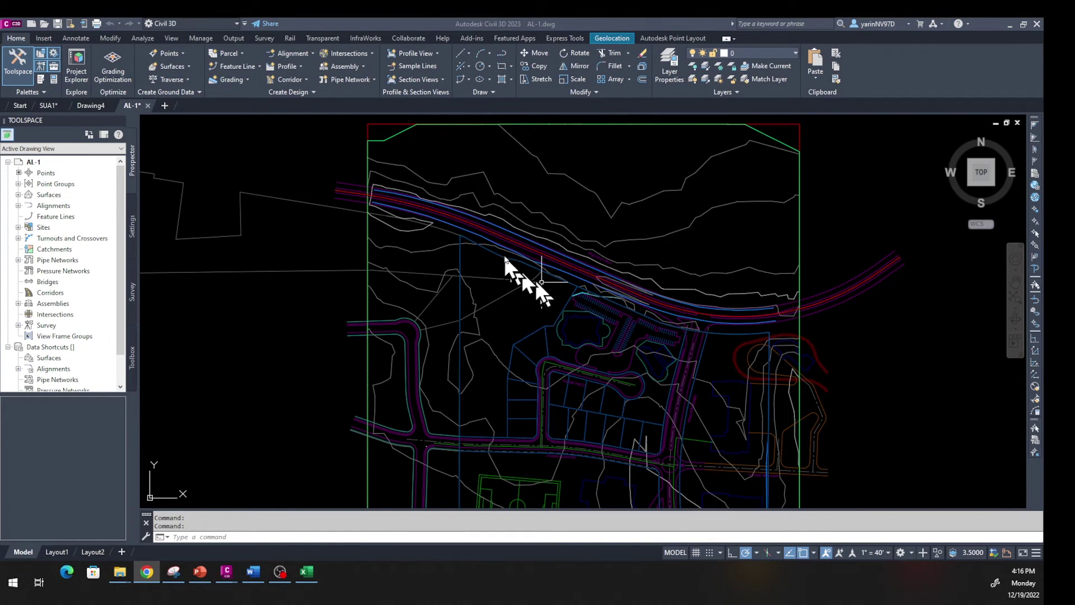
scroll(506, 241, "up", 2)
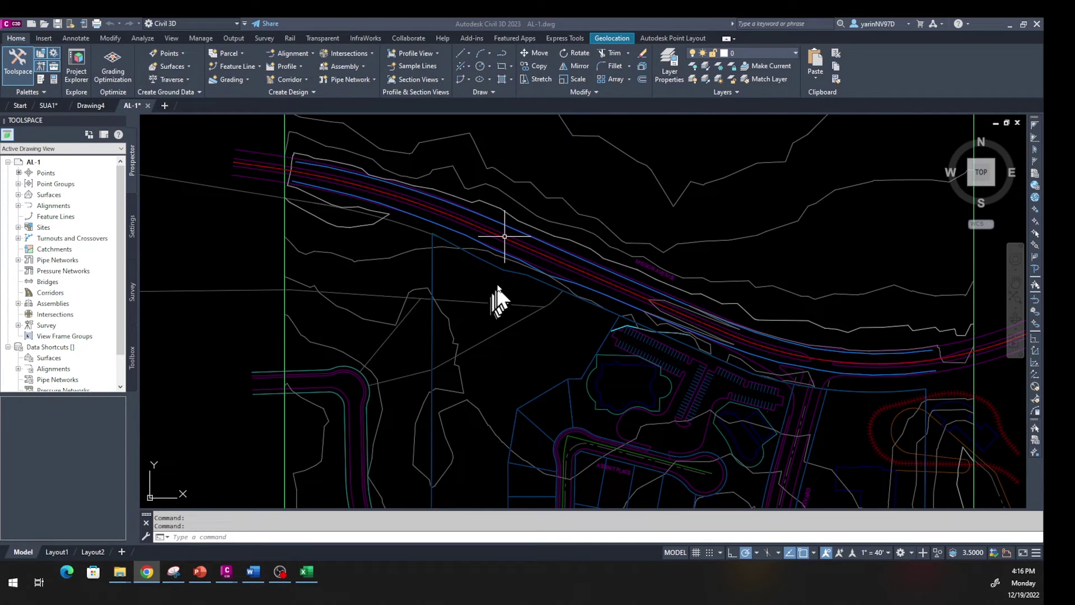
left_click(247, 250)
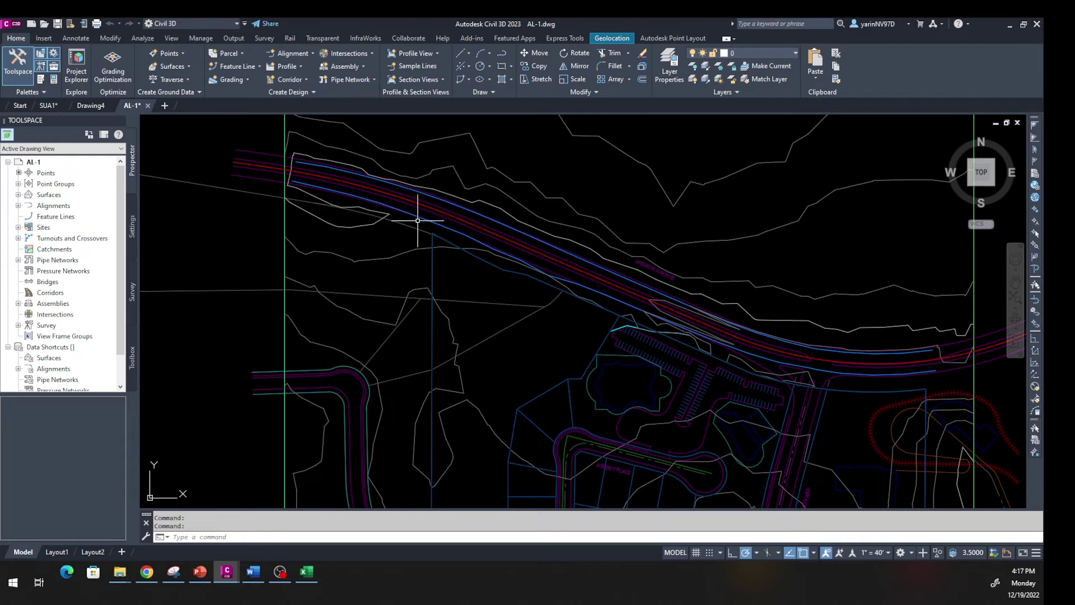
mouse_move(421, 204)
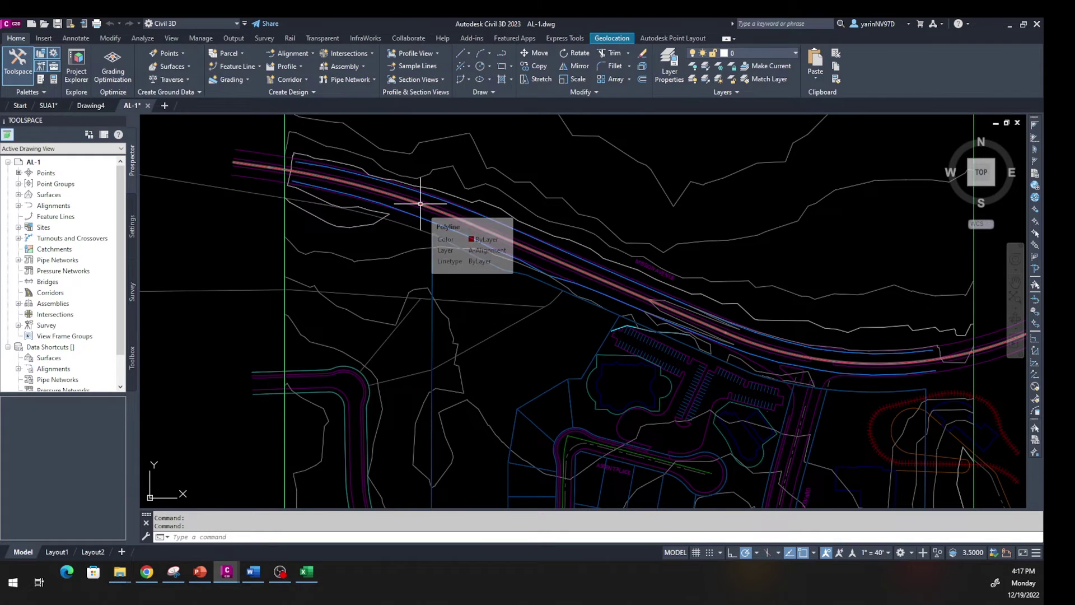
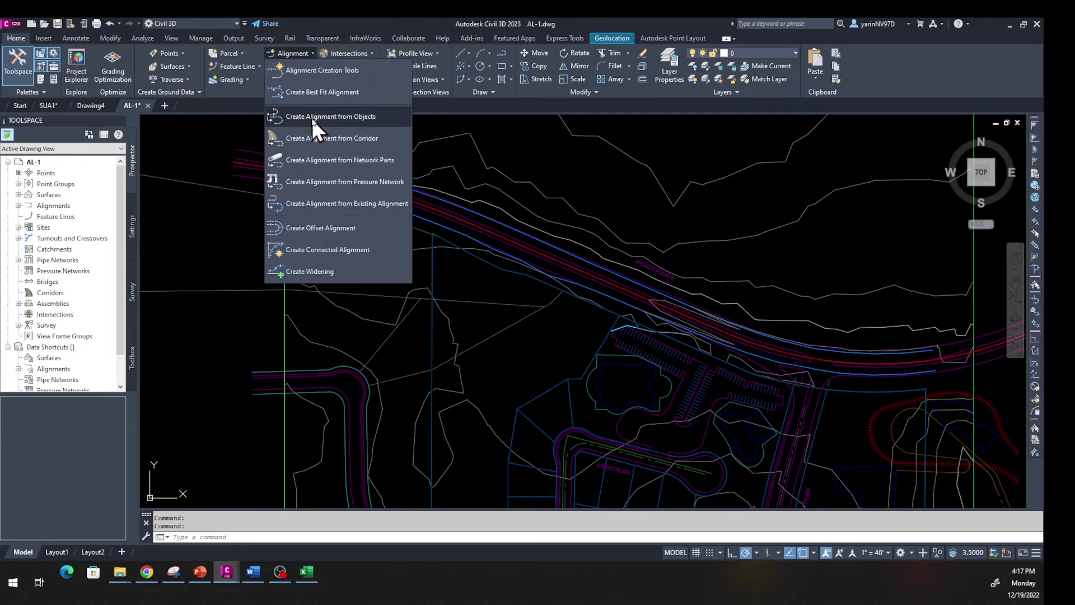
left_click(312, 118)
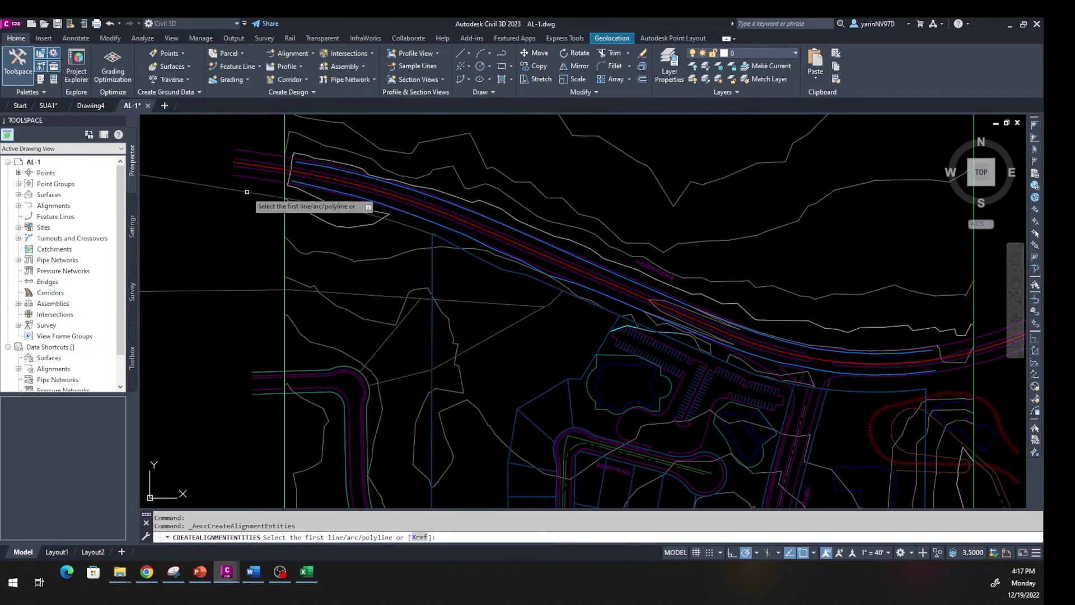
left_click(234, 162)
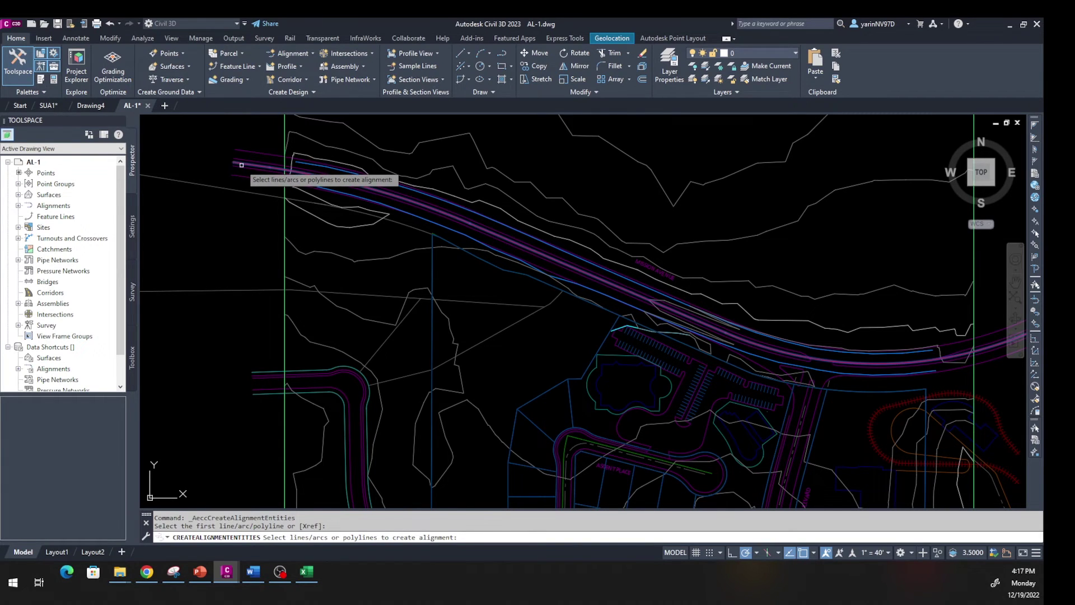
key("Return")
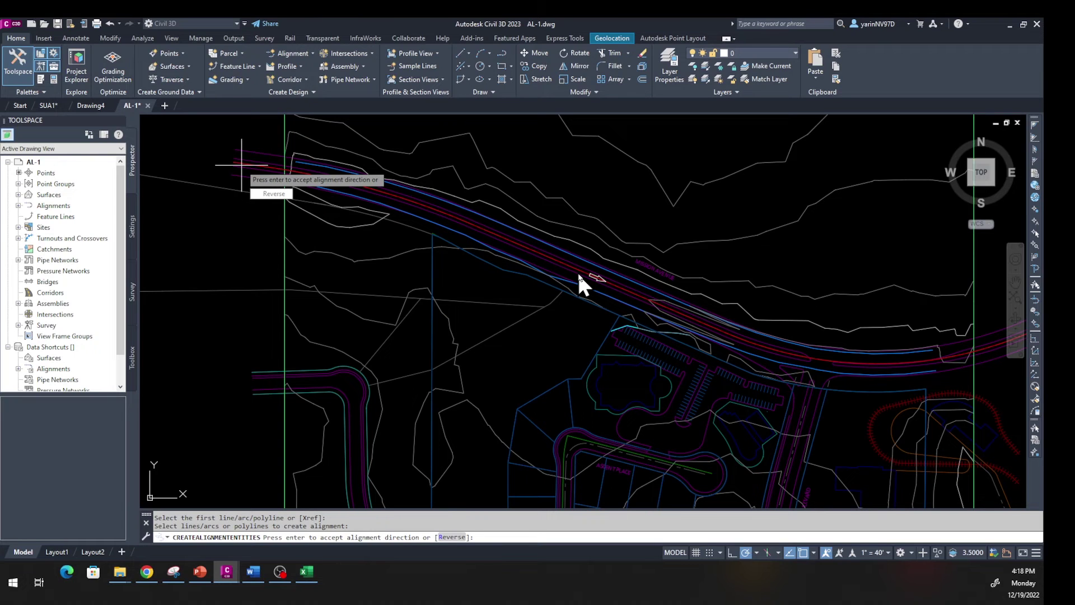
key("Return")
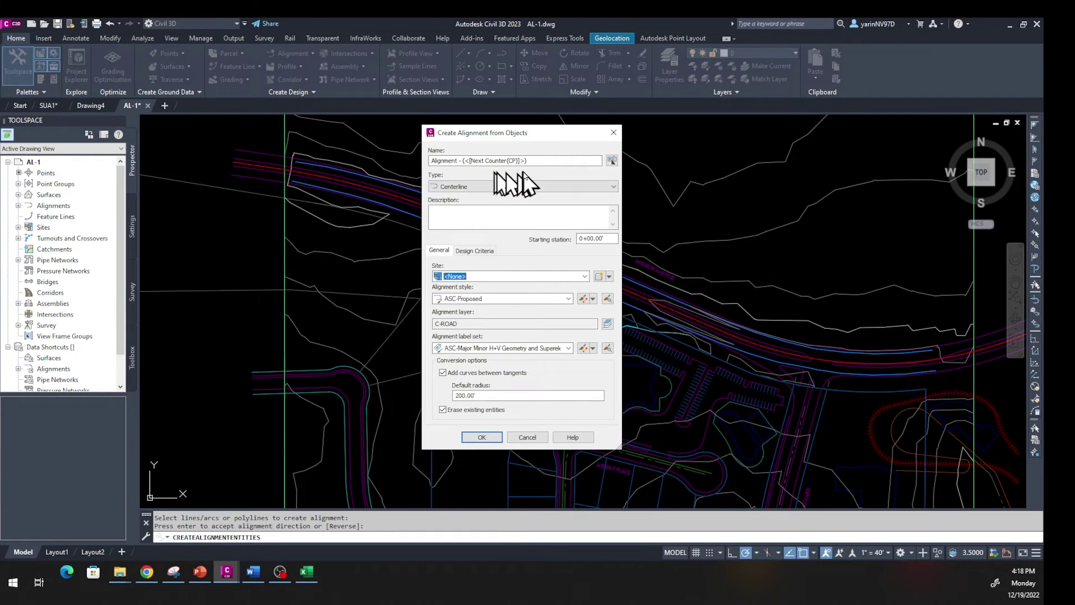
Name the alignment ALB1, enable criteria-based design with the design criteria file and Basic check set, and create it
left_click_drag(540, 161, 430, 159)
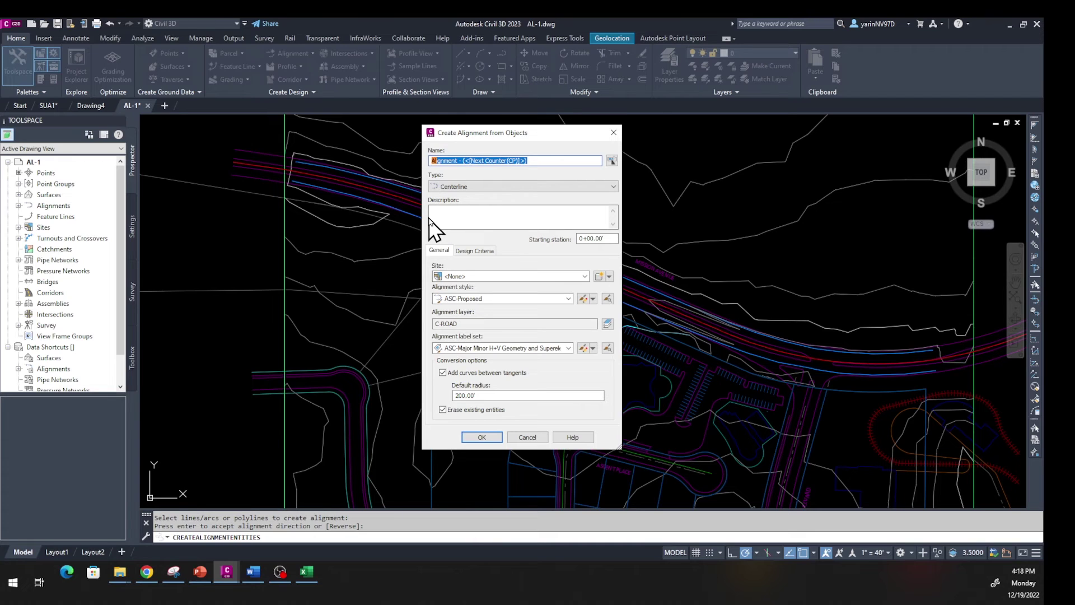
type("ALB1")
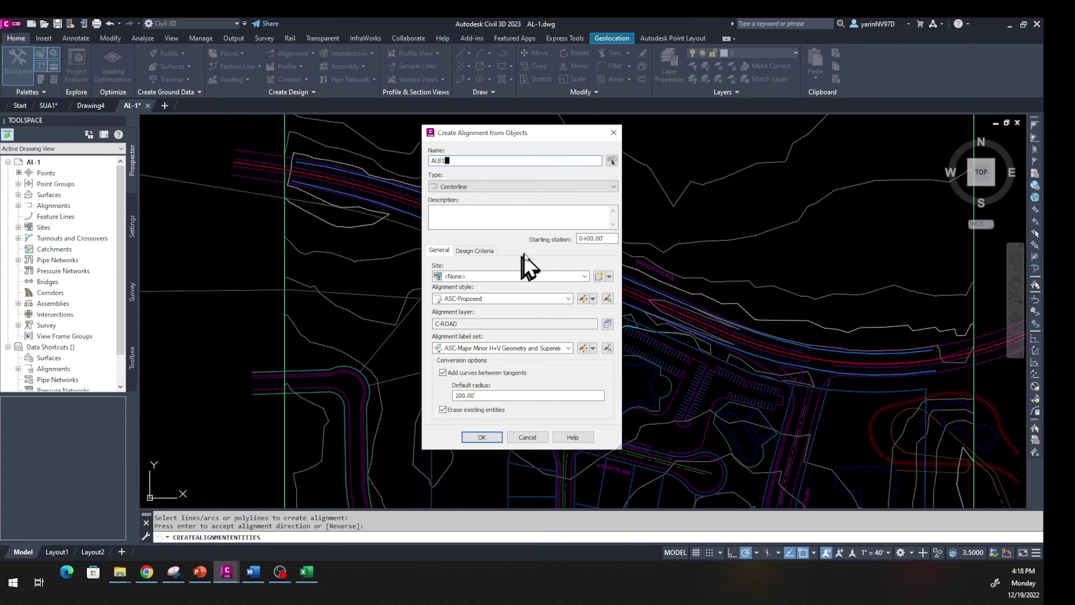
left_click(476, 250)
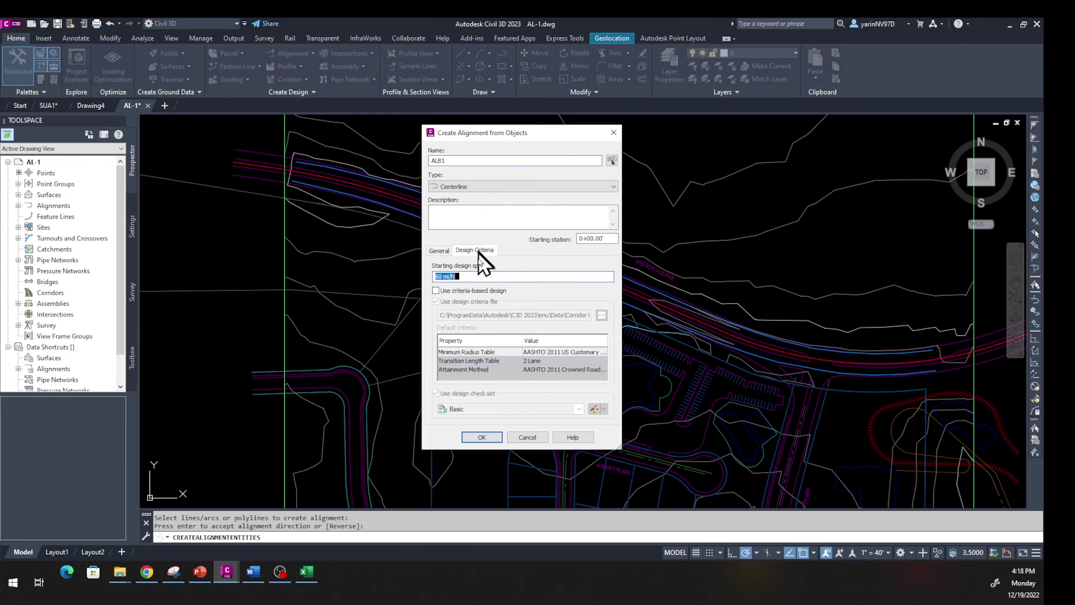
left_click(436, 291)
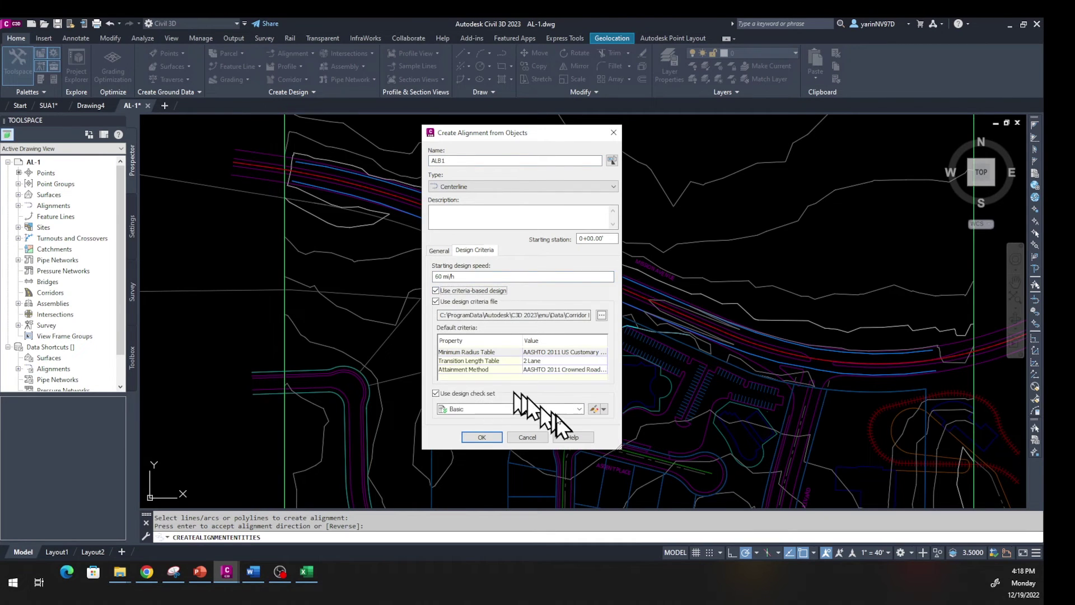
left_click(439, 250)
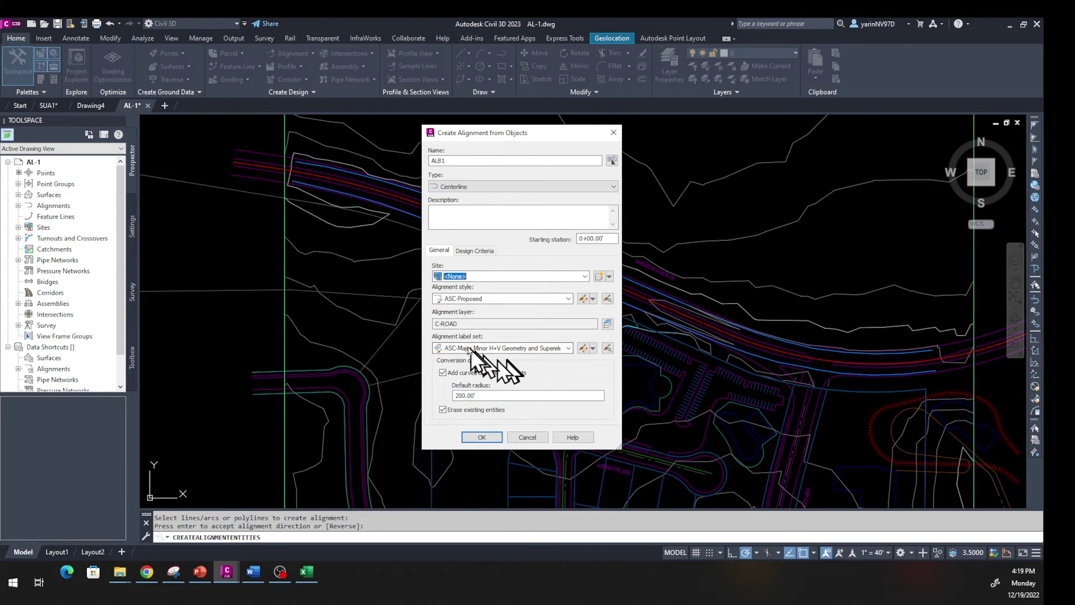
left_click(480, 437)
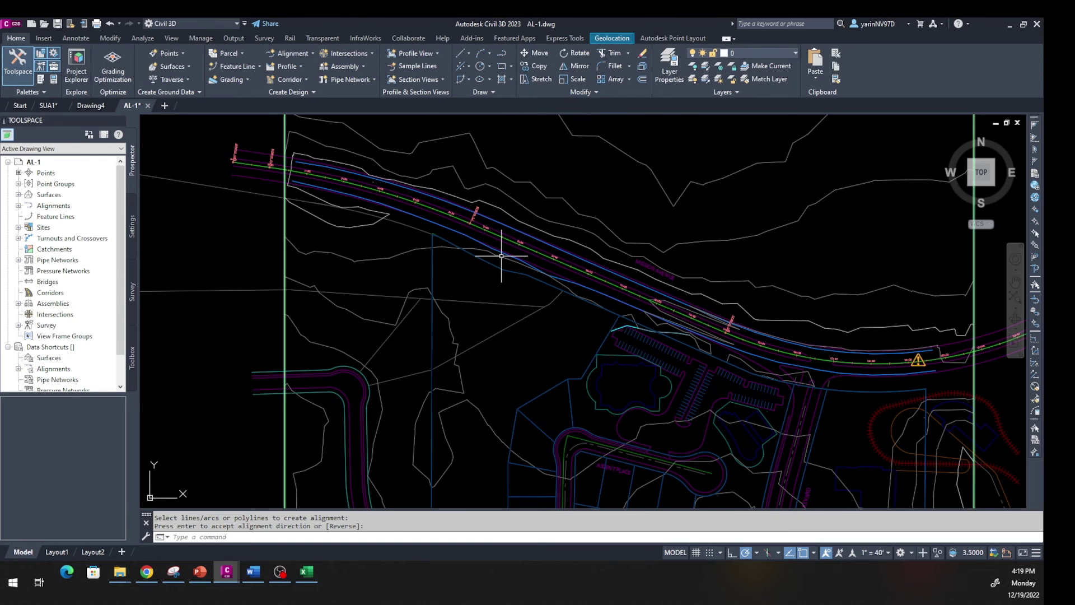
Examine the station labels along ALB1 and inspect the design criteria violation marked near station 19+00
scroll(505, 226, "up", 4)
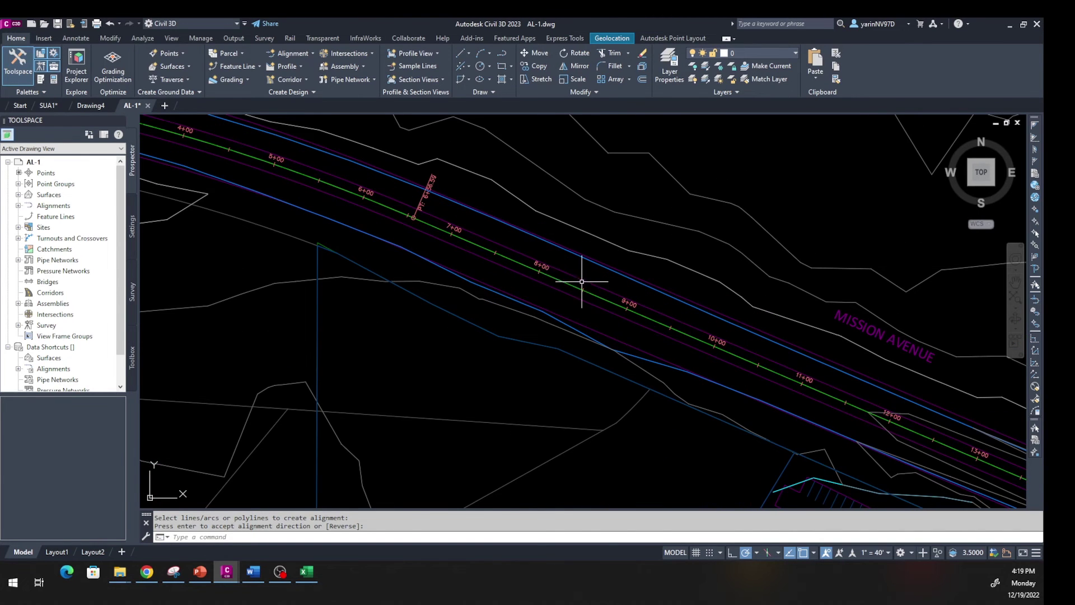
scroll(534, 268, "down", 4)
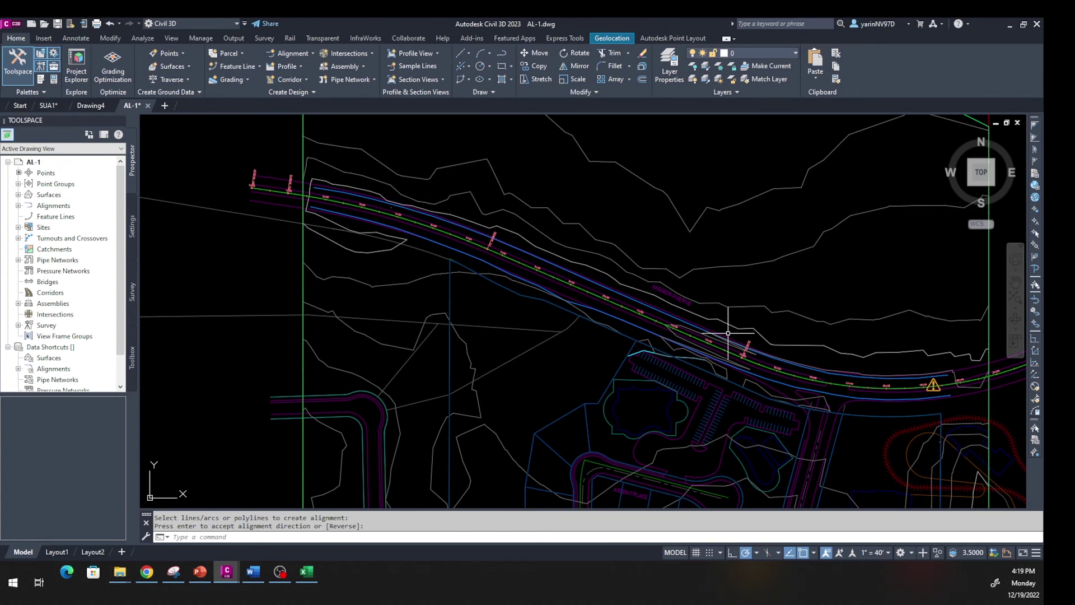
middle_click_drag(907, 419, 703, 397)
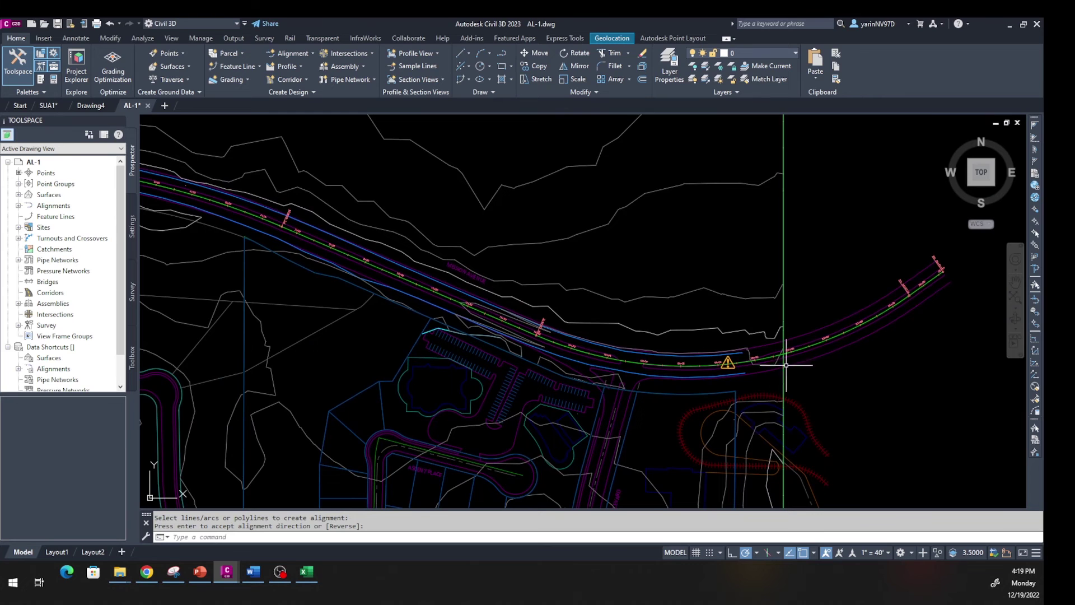
scroll(728, 364, "up", 10)
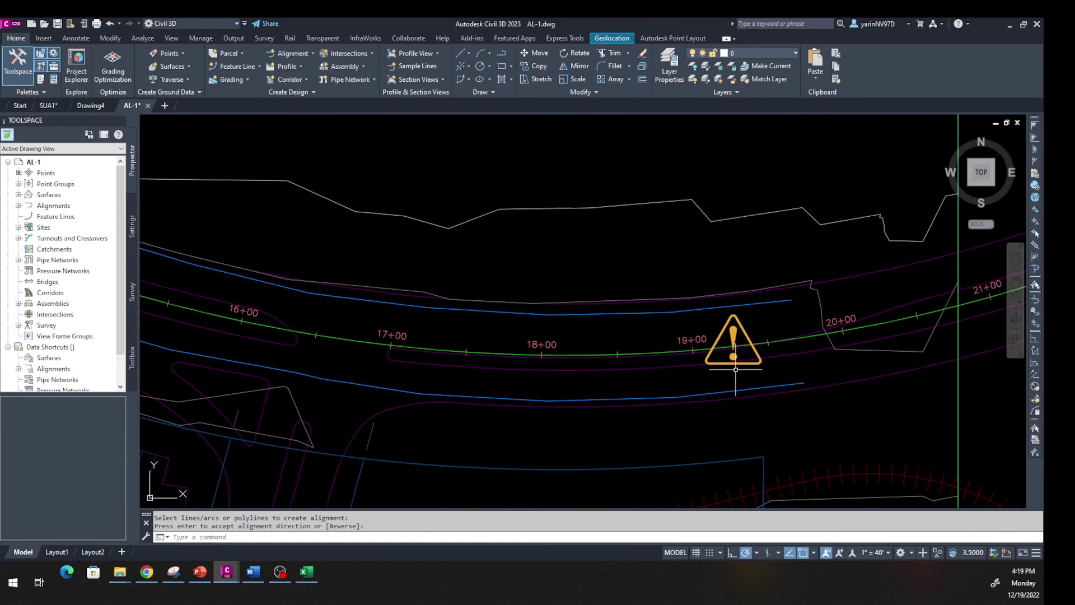
scroll(741, 369, "up", 2)
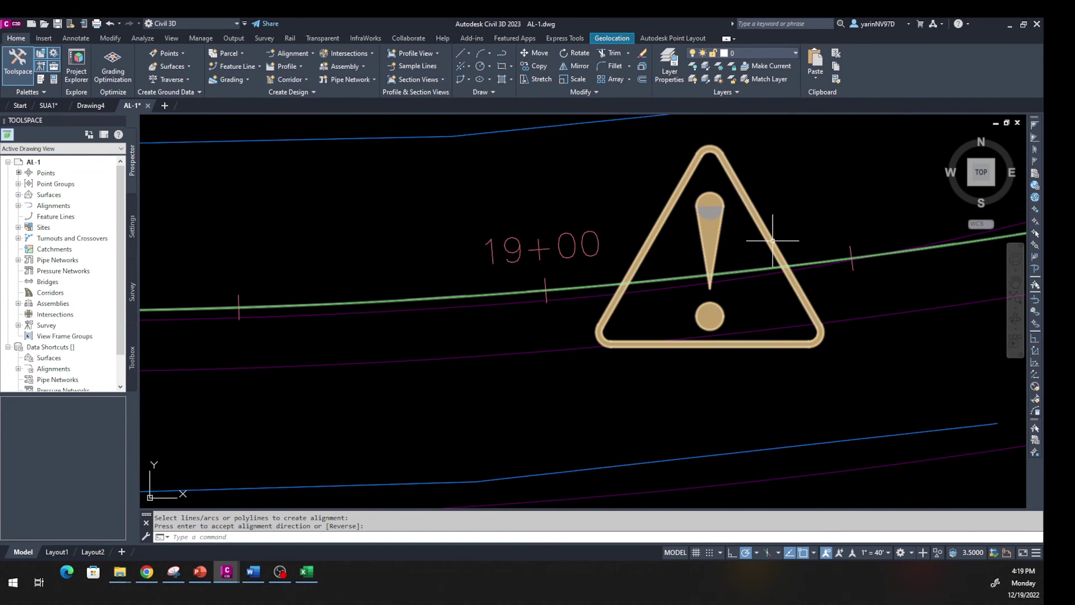
mouse_move(772, 241)
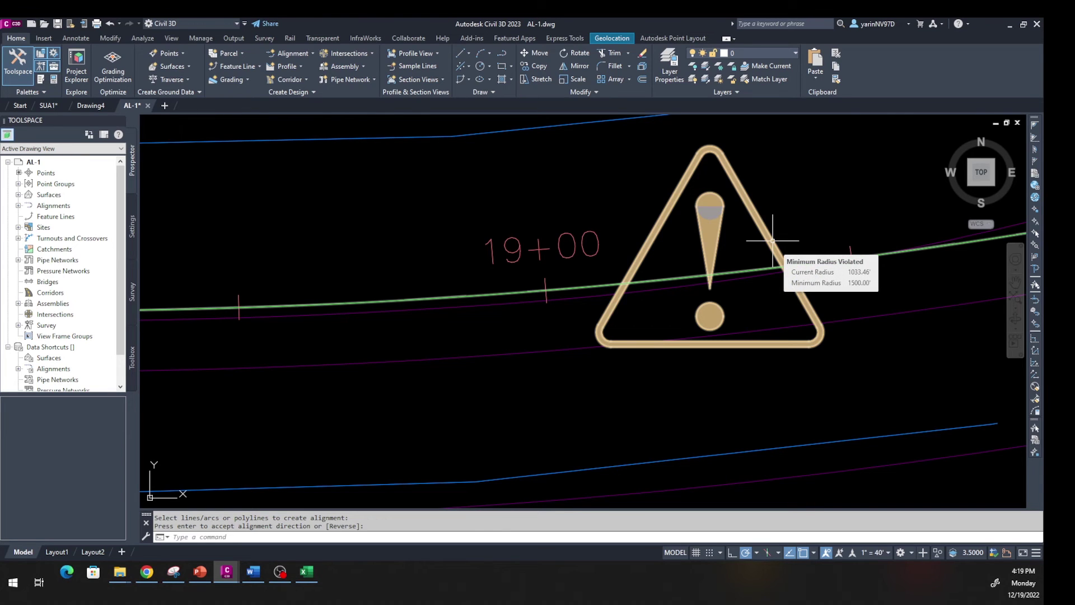
scroll(702, 268, "down", 8)
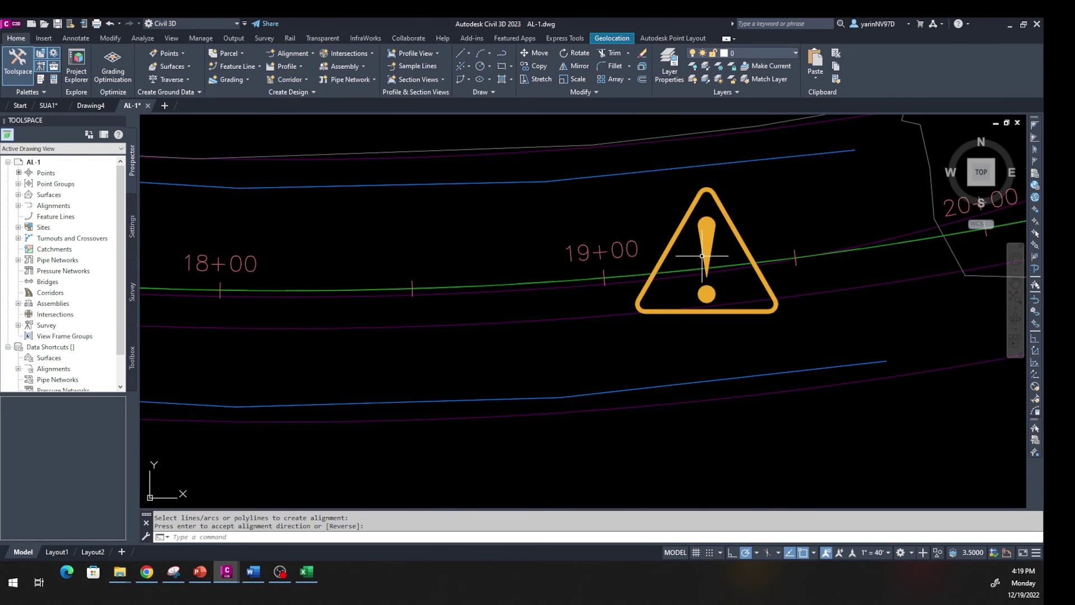
scroll(702, 268, "down", 3)
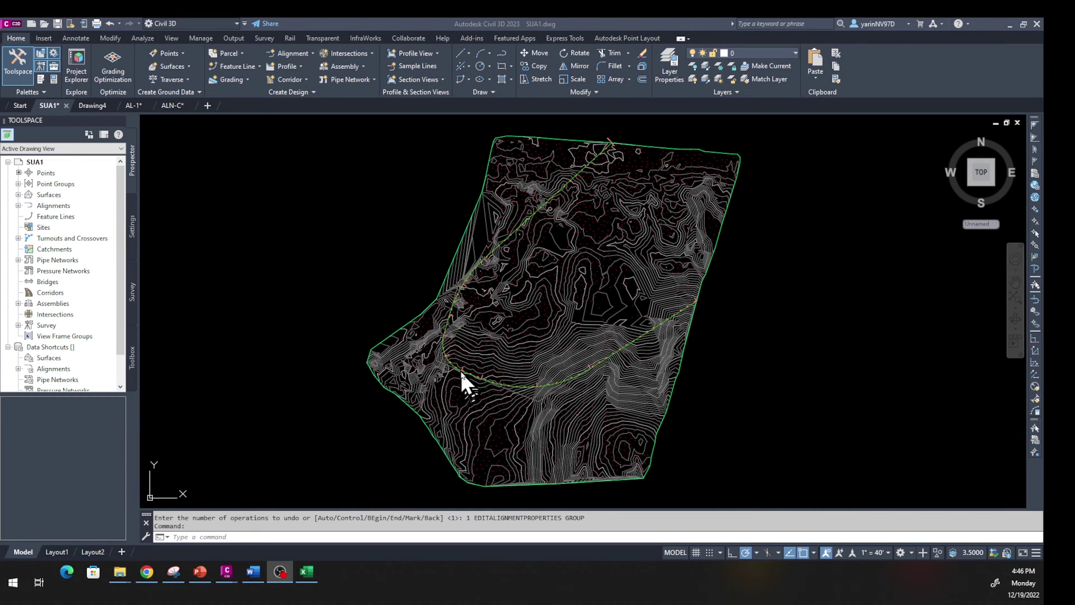
In the SUA1 drawing, inspect the violation marker at the midpoint of Nasser Road's sharp second curve
scroll(461, 371, "up", 5)
scroll(436, 367, "up", 3)
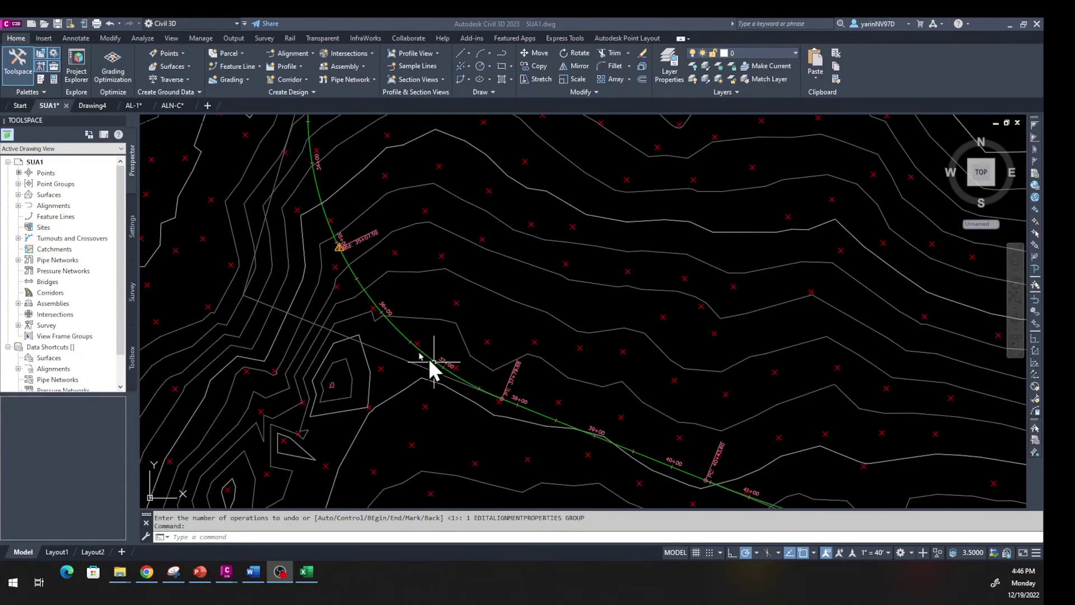
key("alt+Tab")
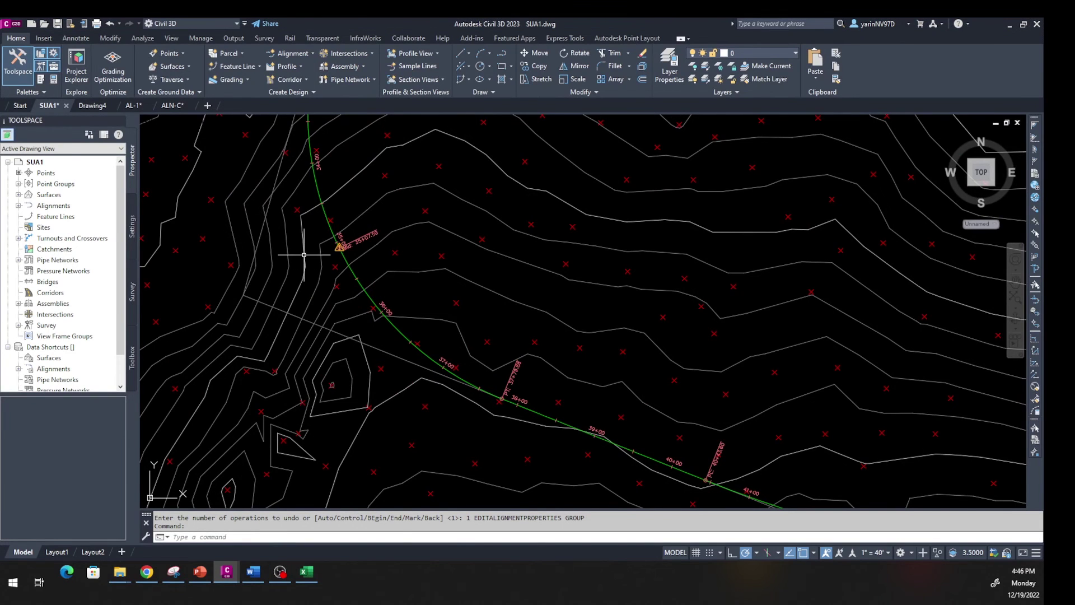
middle_click_drag(304, 255, 386, 318)
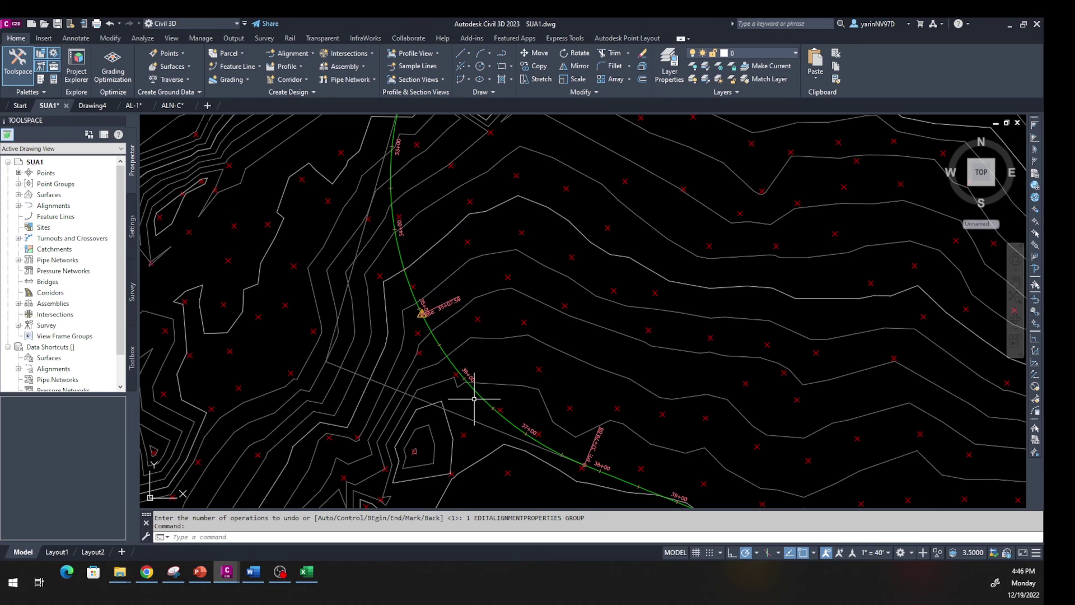
scroll(420, 313, "up", 2)
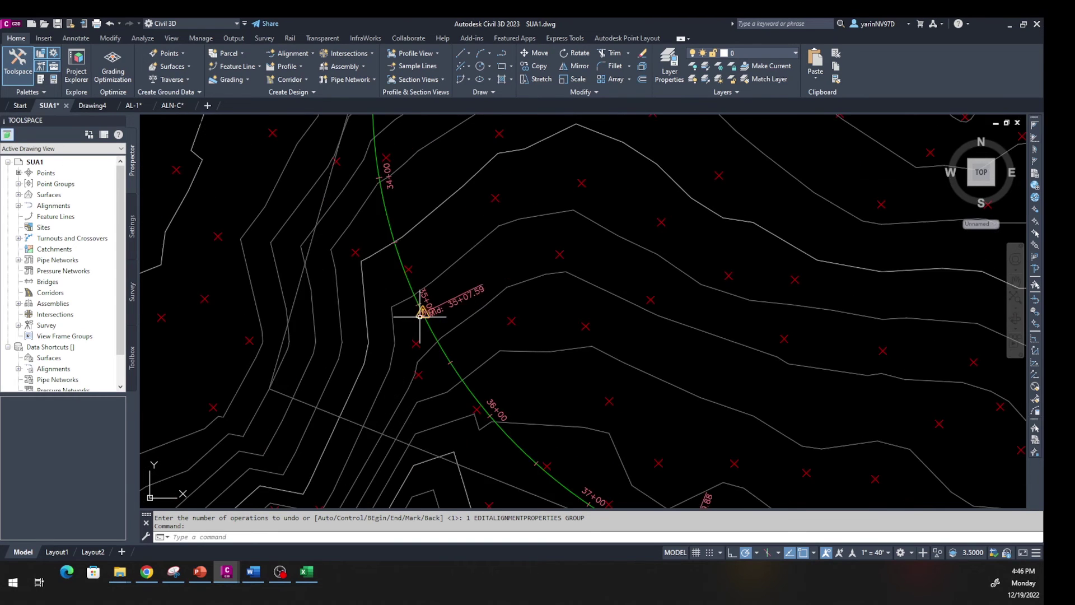
mouse_move(429, 337)
scroll(444, 340, "up", 2)
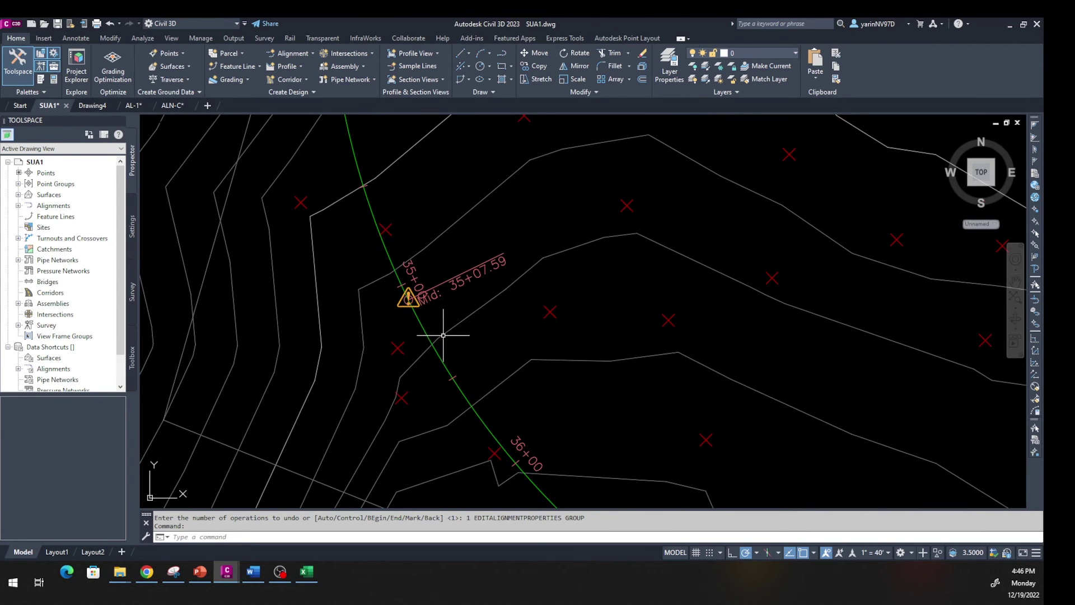
Try moving the midpoint grip of Nasser Road's sharp curve toward its intersection point, and undo the change
left_click(415, 312)
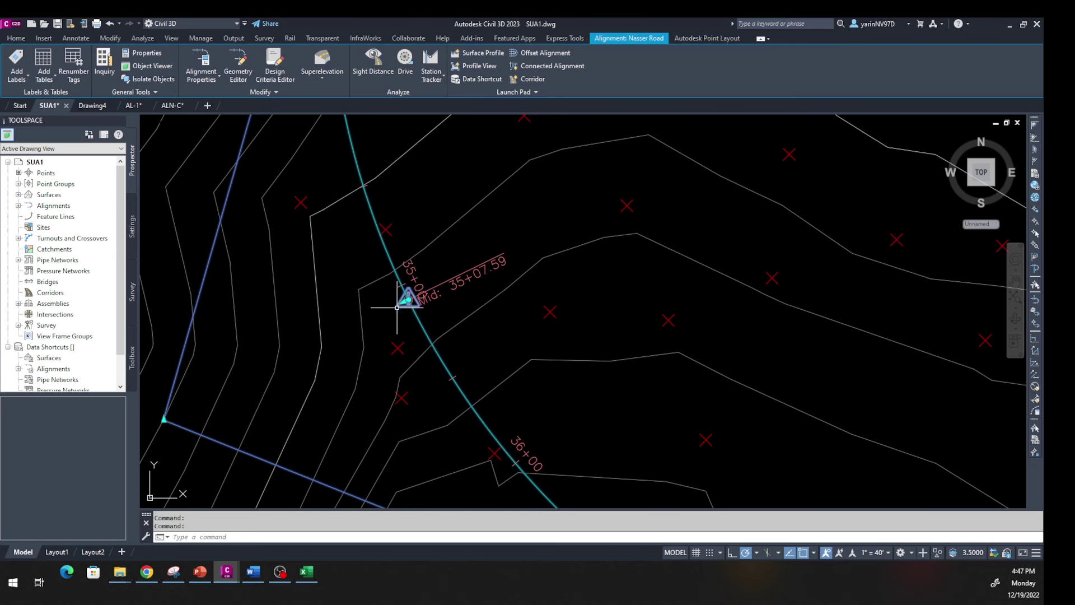
left_click_drag(399, 303, 350, 363)
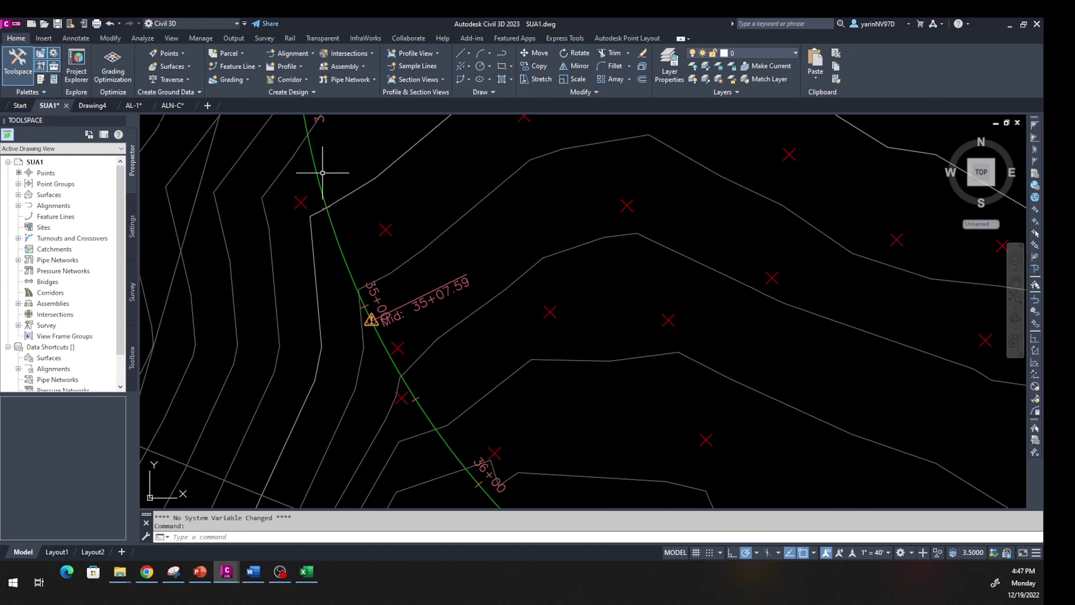
left_click(110, 23)
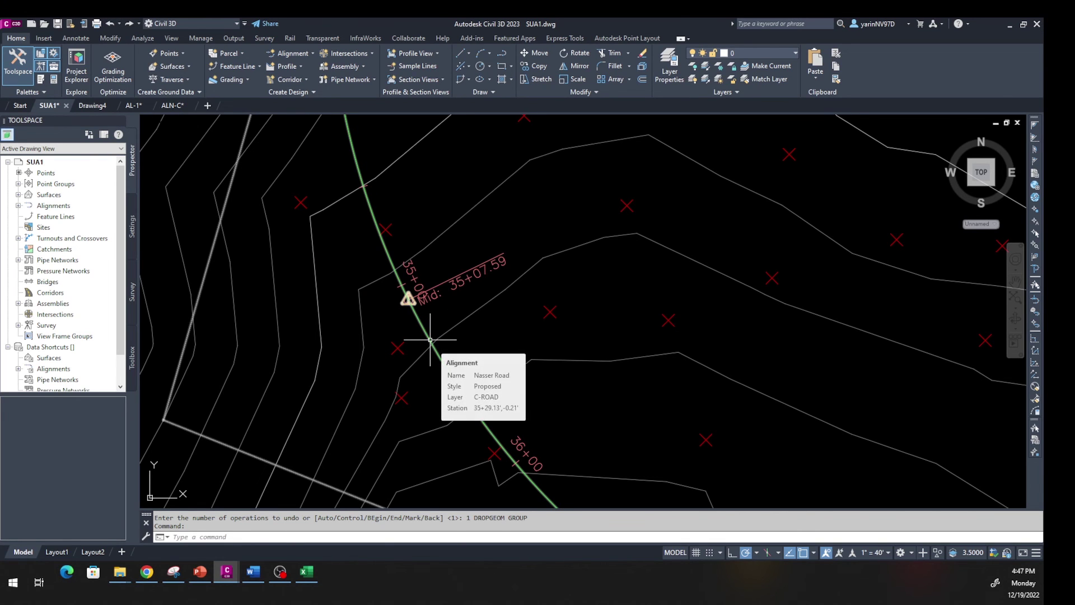
Open Nasser Road's alignment properties and review its general information, station control and design criteria settings
left_click(430, 339)
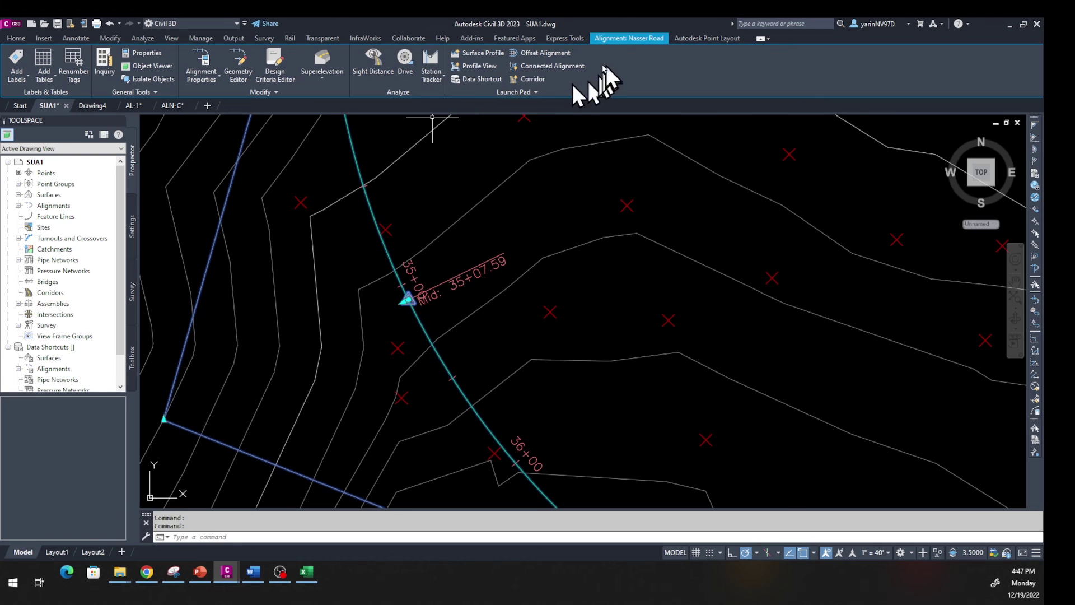
left_click(217, 78)
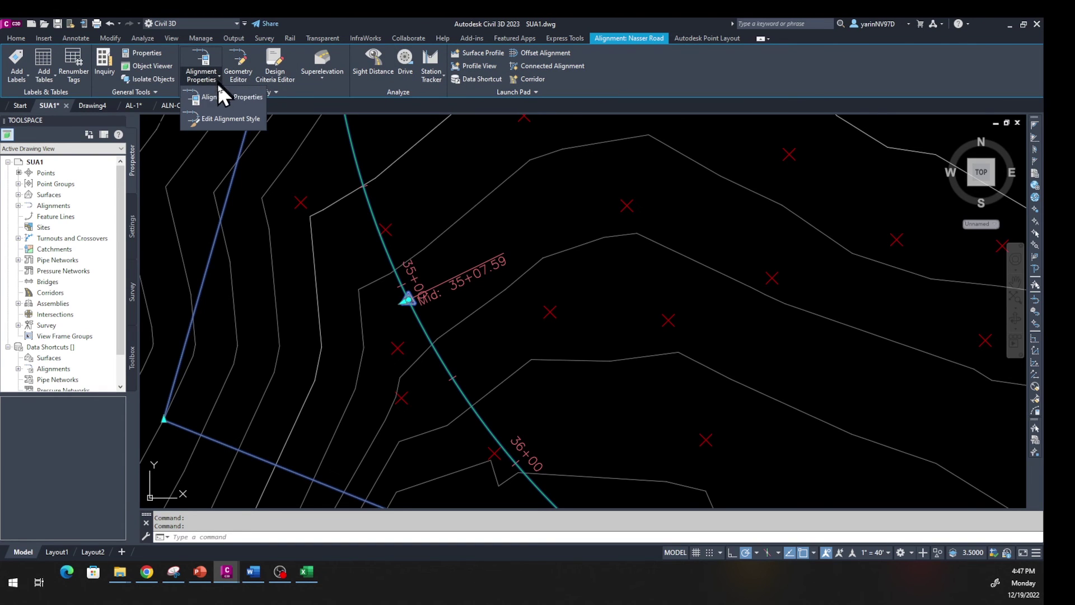
left_click(218, 96)
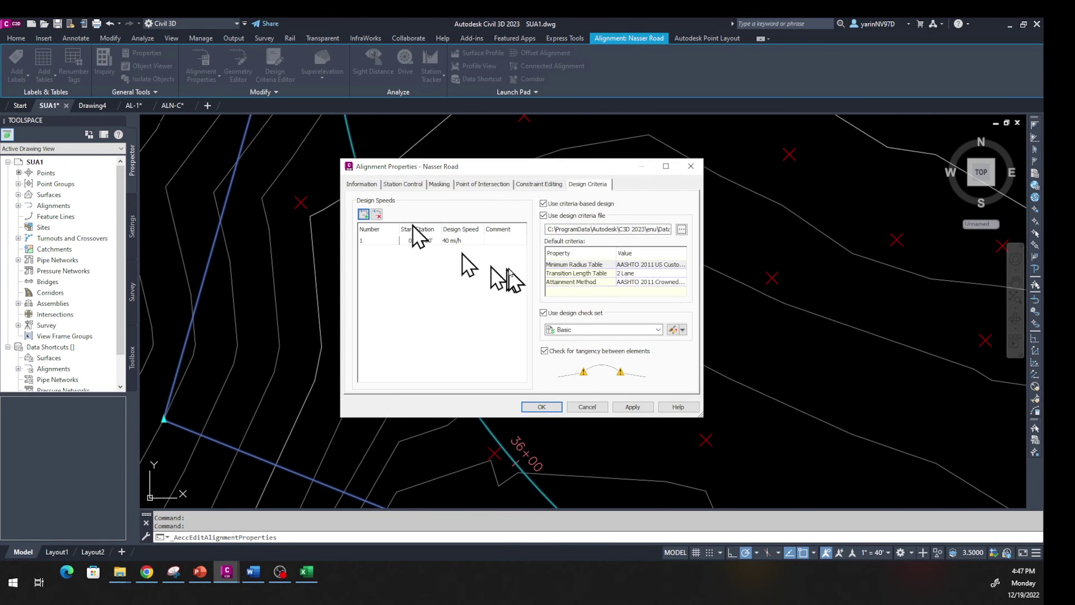
left_click(363, 186)
left_click(398, 186)
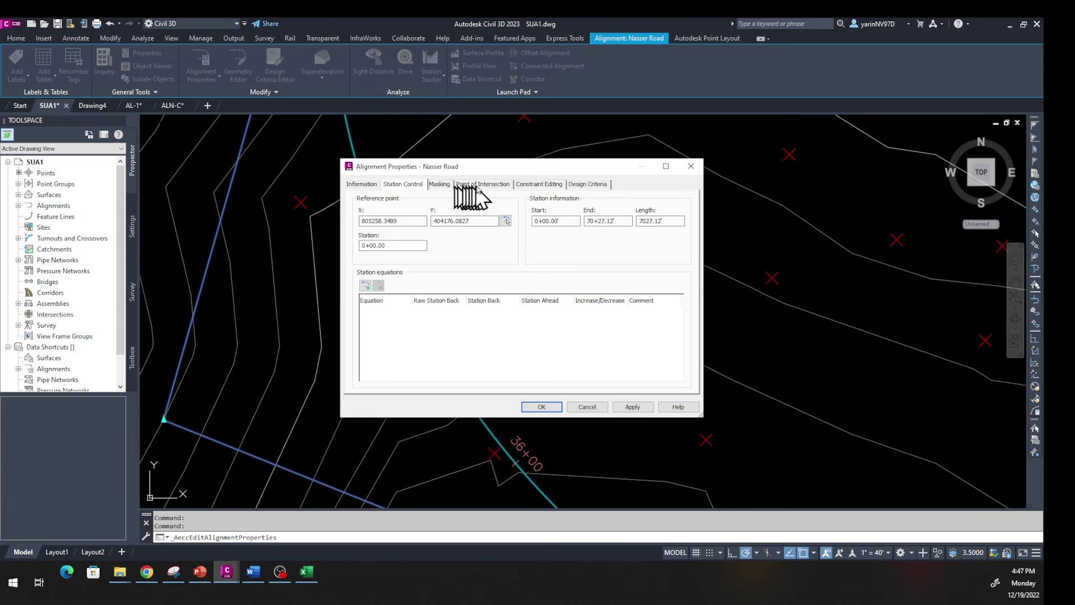
left_click(594, 185)
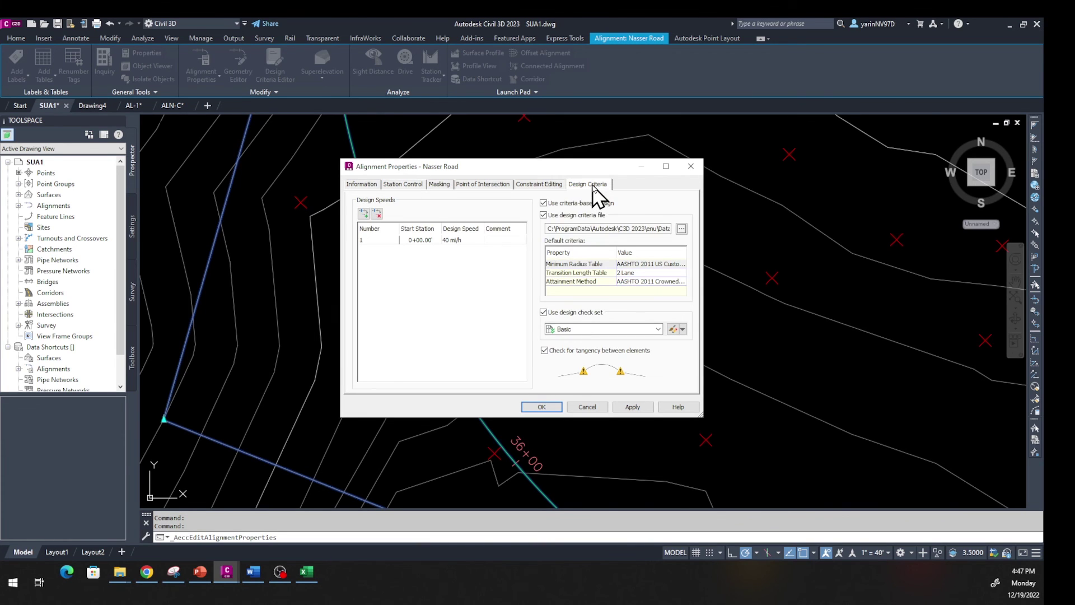
Set Nasser Road's design speed from station 0+00 to 30 mi/h and check the second curve's midpoint for a violation marker
left_click(448, 240)
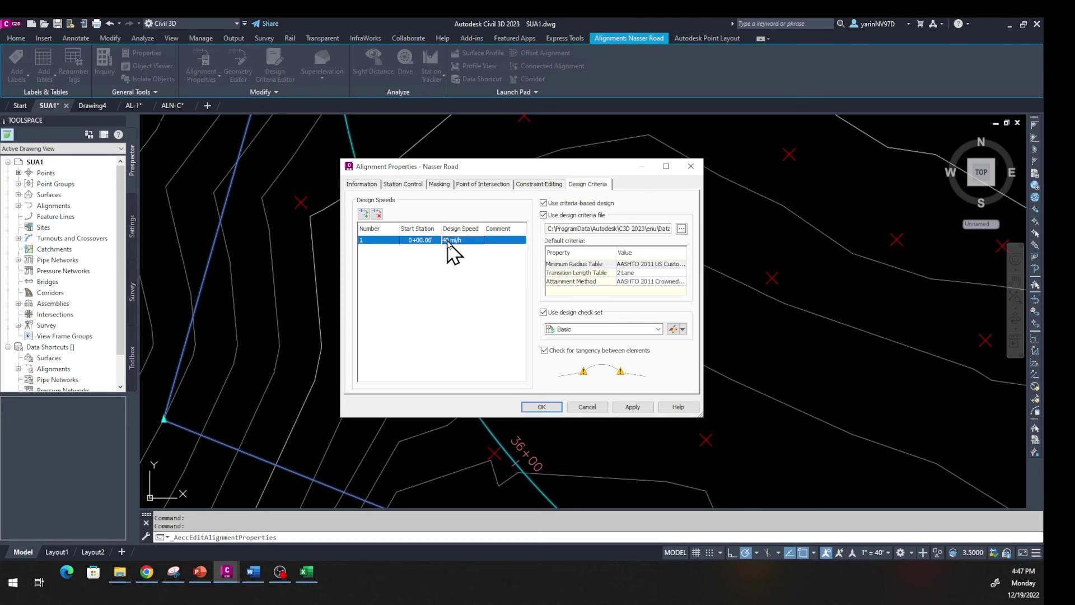
left_click(448, 241)
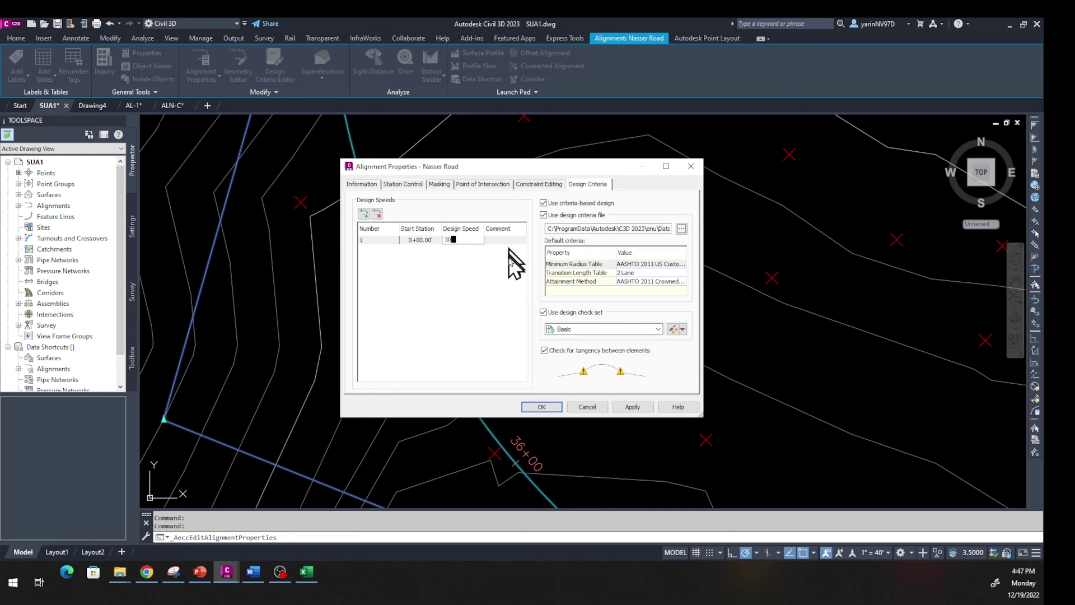
left_click(504, 288)
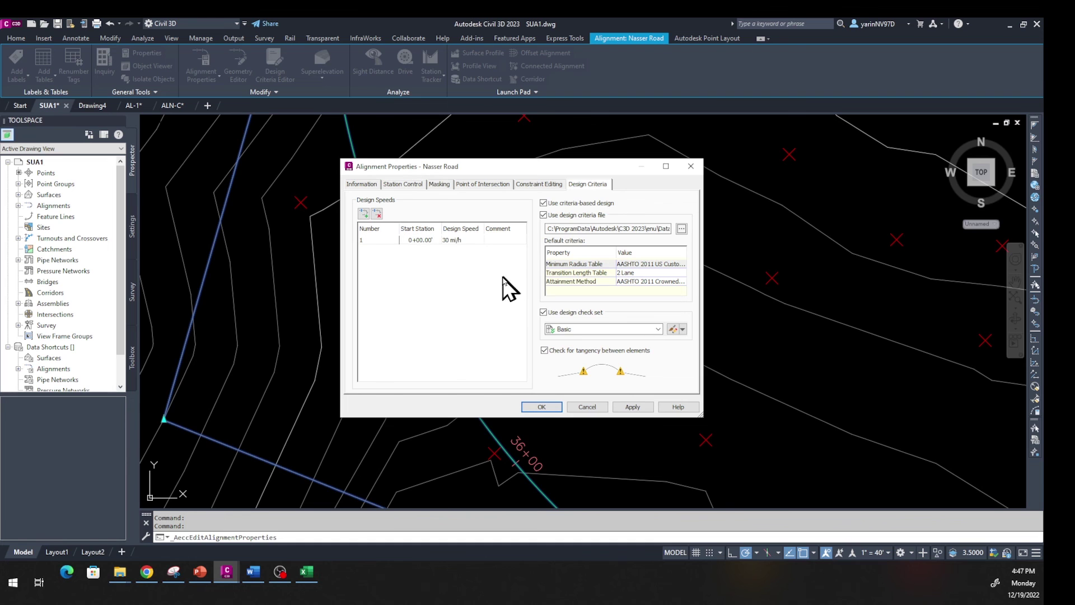
left_click(540, 407)
scroll(424, 329, "up", 4)
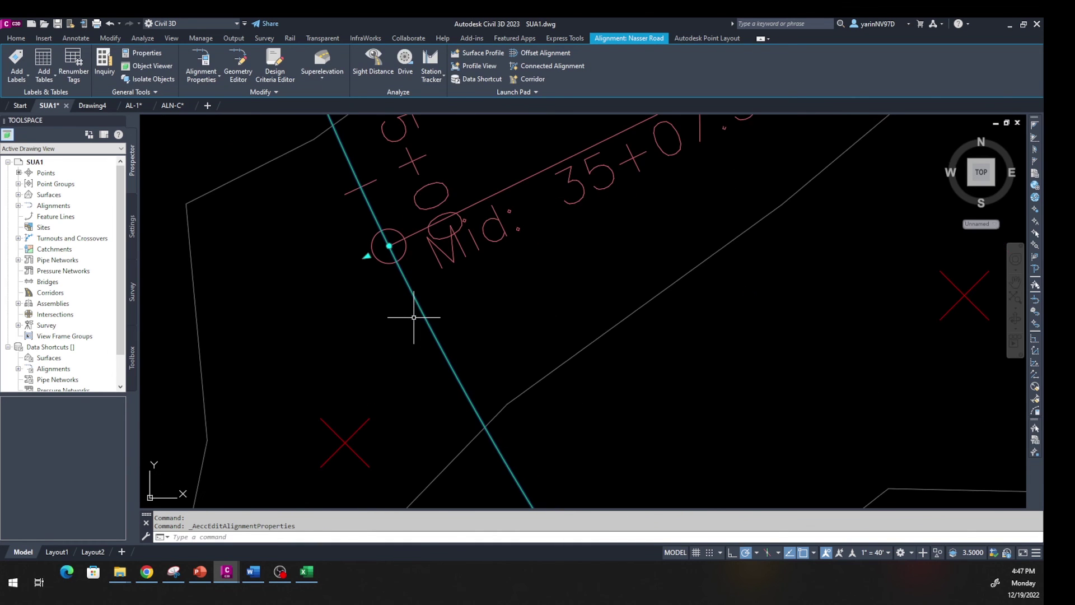
scroll(414, 303, "down", 4)
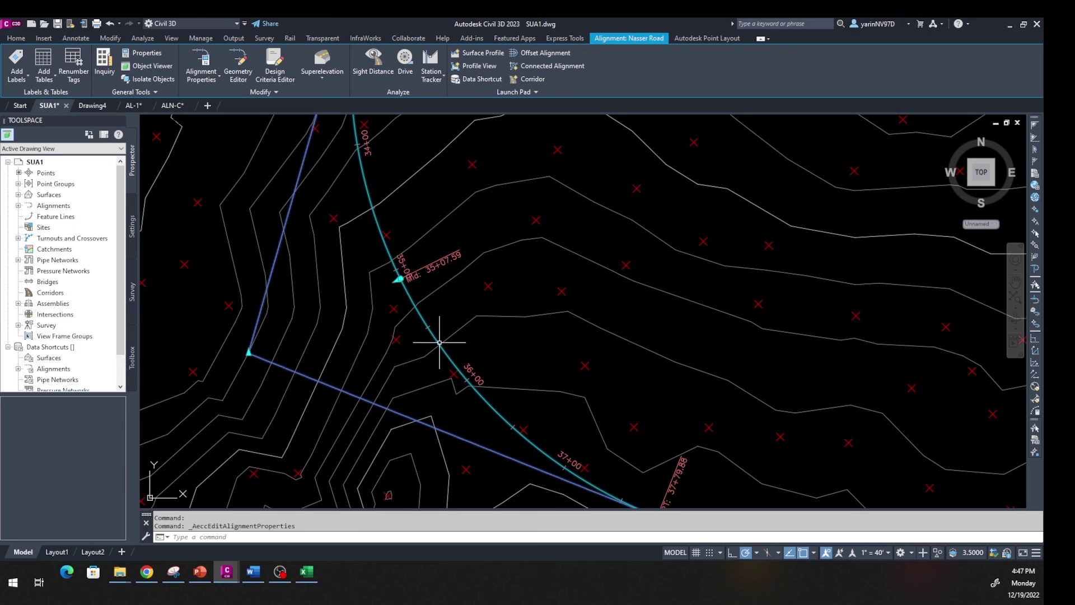
key("Escape")
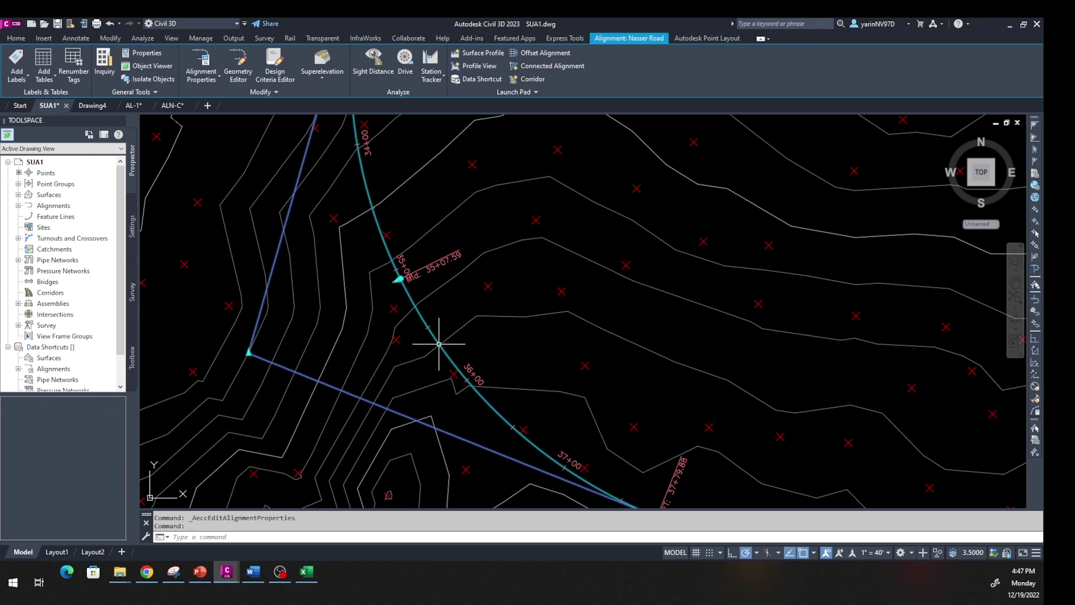
Set Nasser Road's design speed from station 0+00 to 35 mi/h and recheck the second curve for criteria violations
left_click(218, 82)
left_click(223, 99)
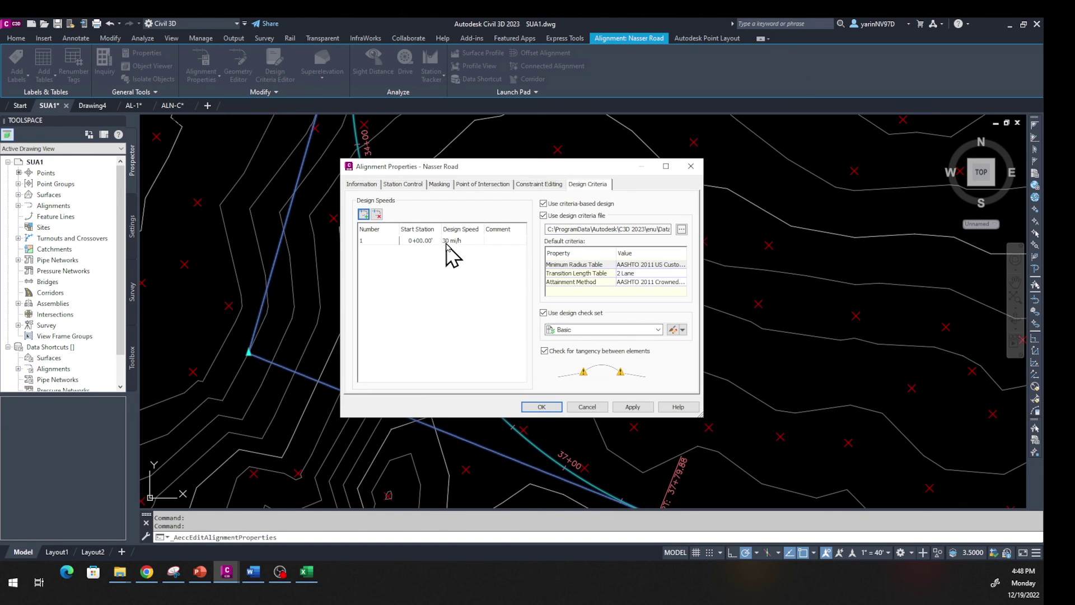
left_click(448, 241)
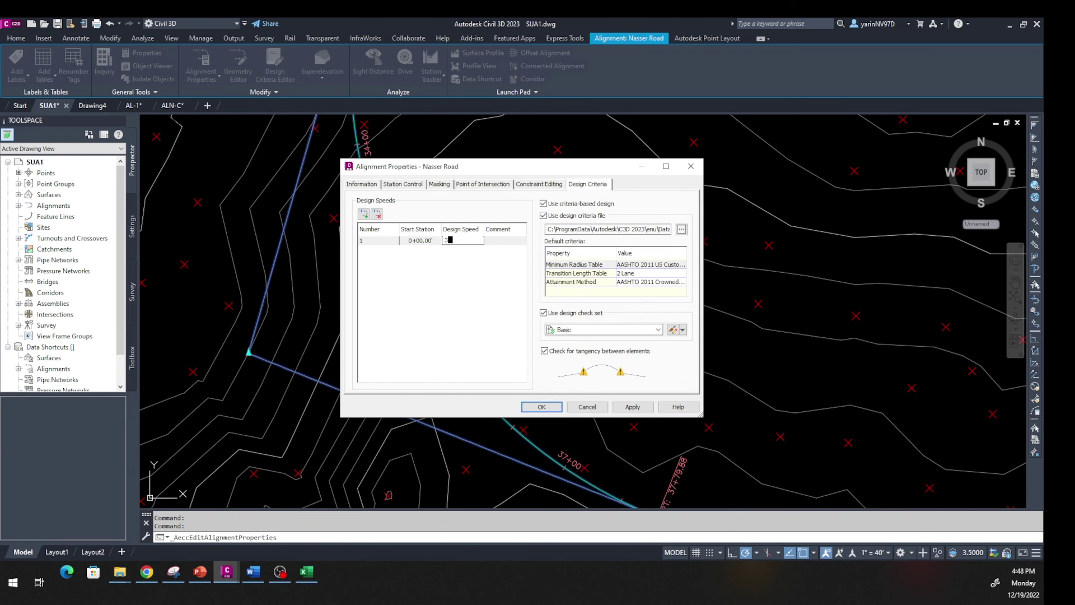
left_click(514, 317)
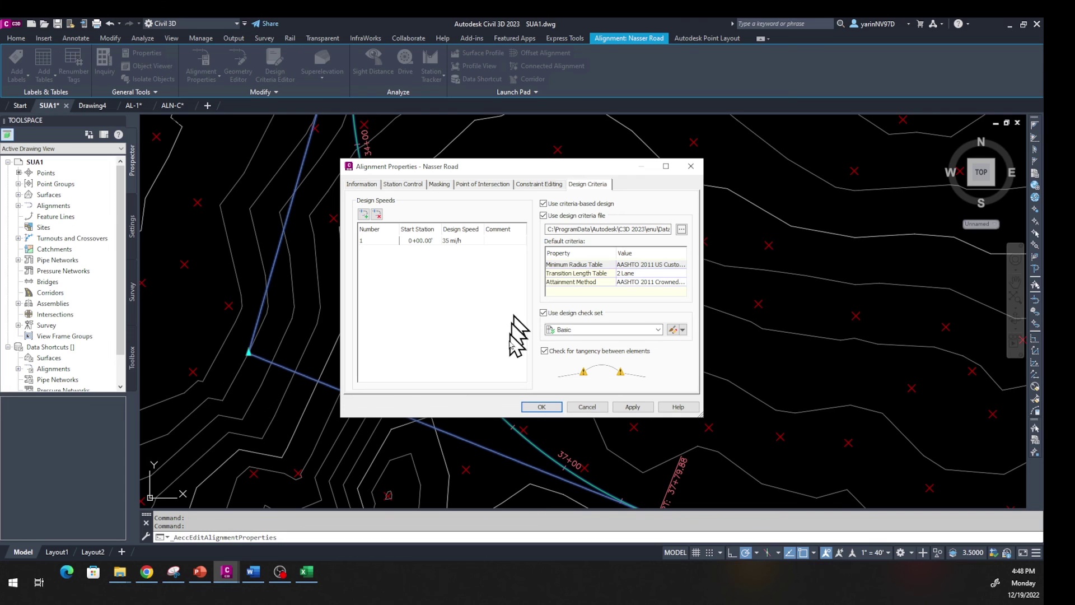
left_click(539, 407)
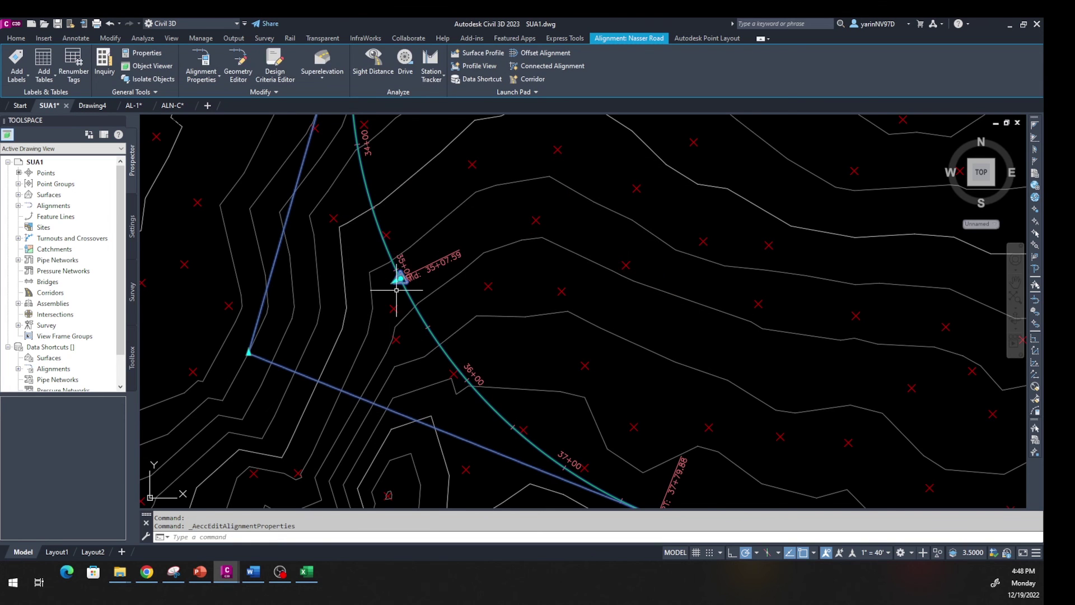
scroll(396, 290, "up", 5)
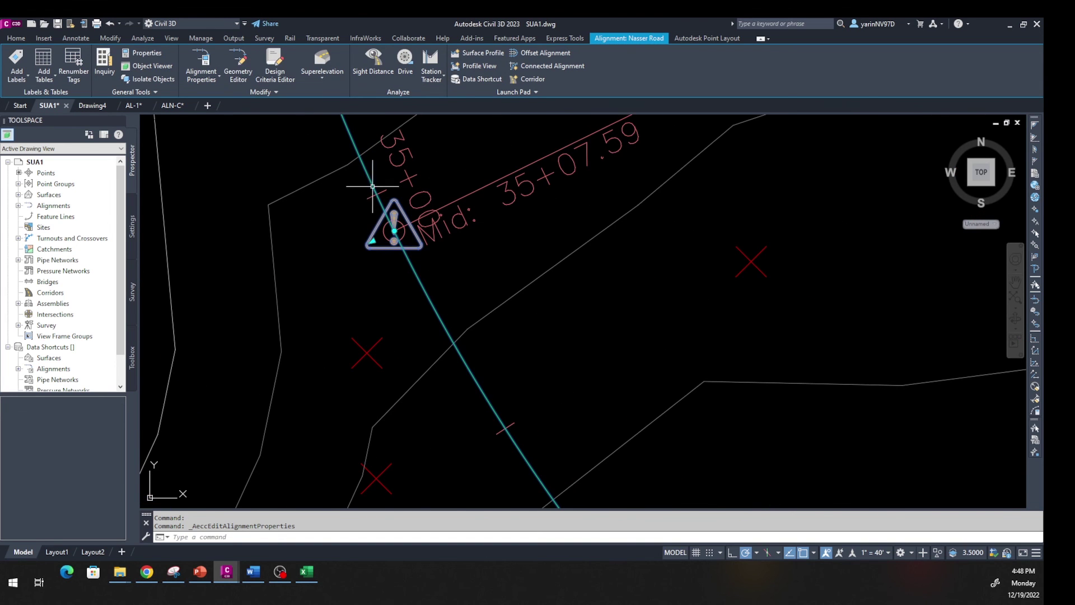
scroll(414, 241, "down", 4)
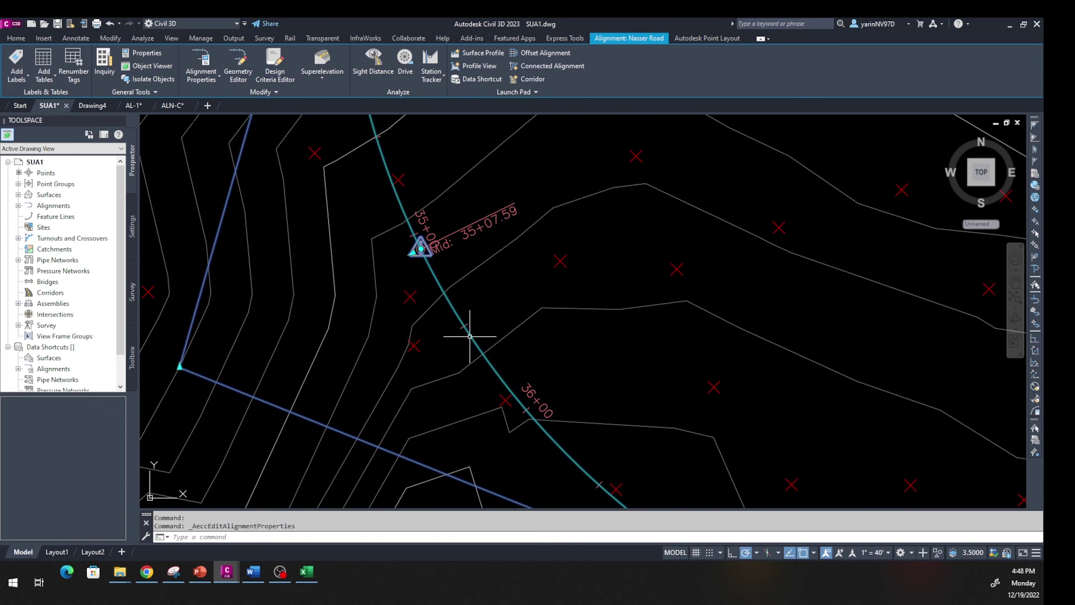
scroll(470, 336, "down", 5)
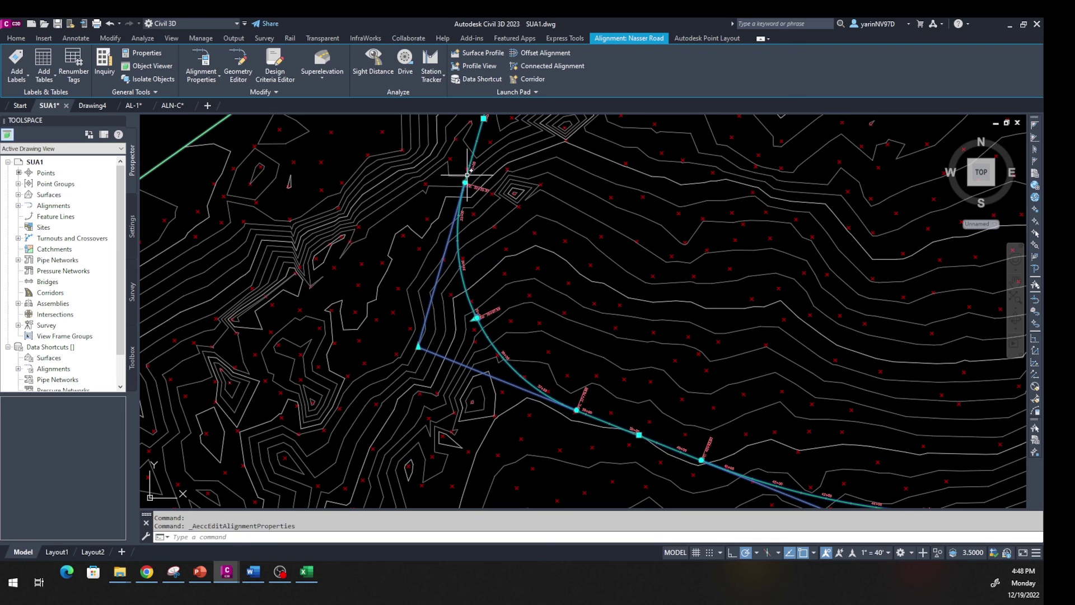